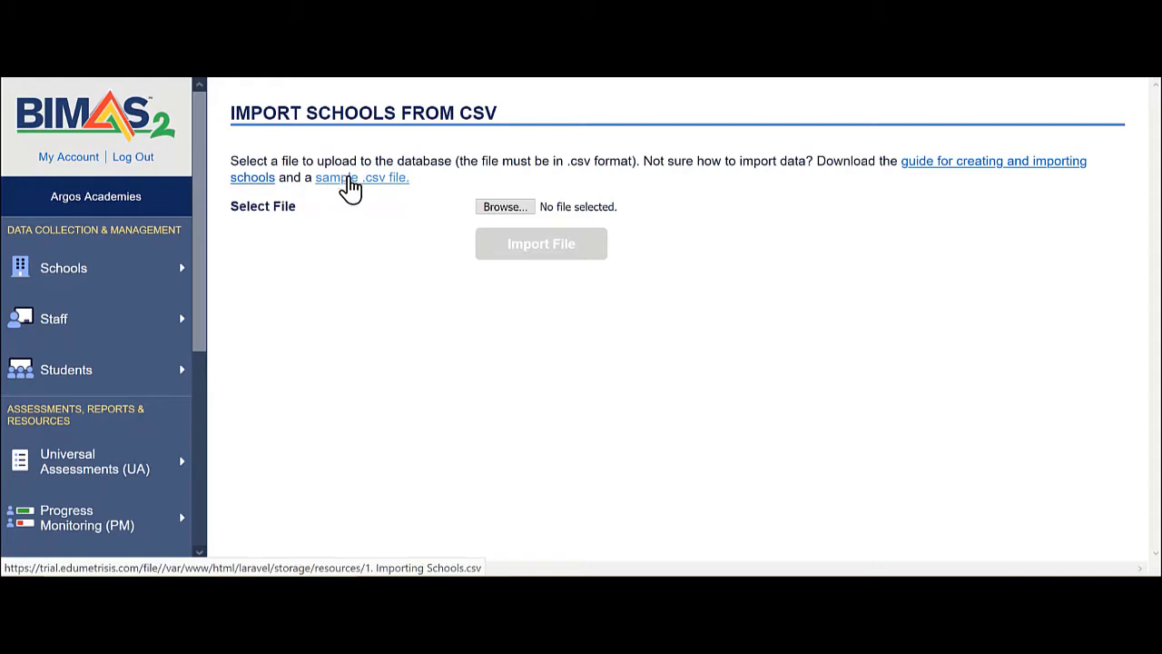
Step: Download the sample .csv file for importing schools, save it, and open the downloaded copy in Excel
click(350, 188)
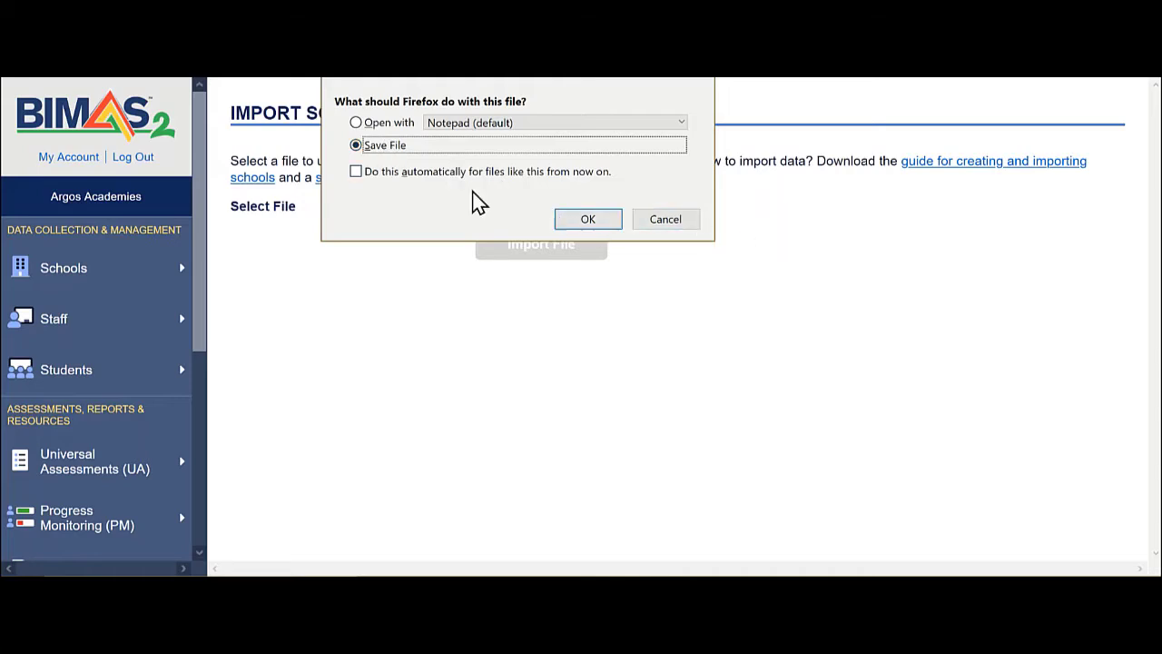
click(588, 222)
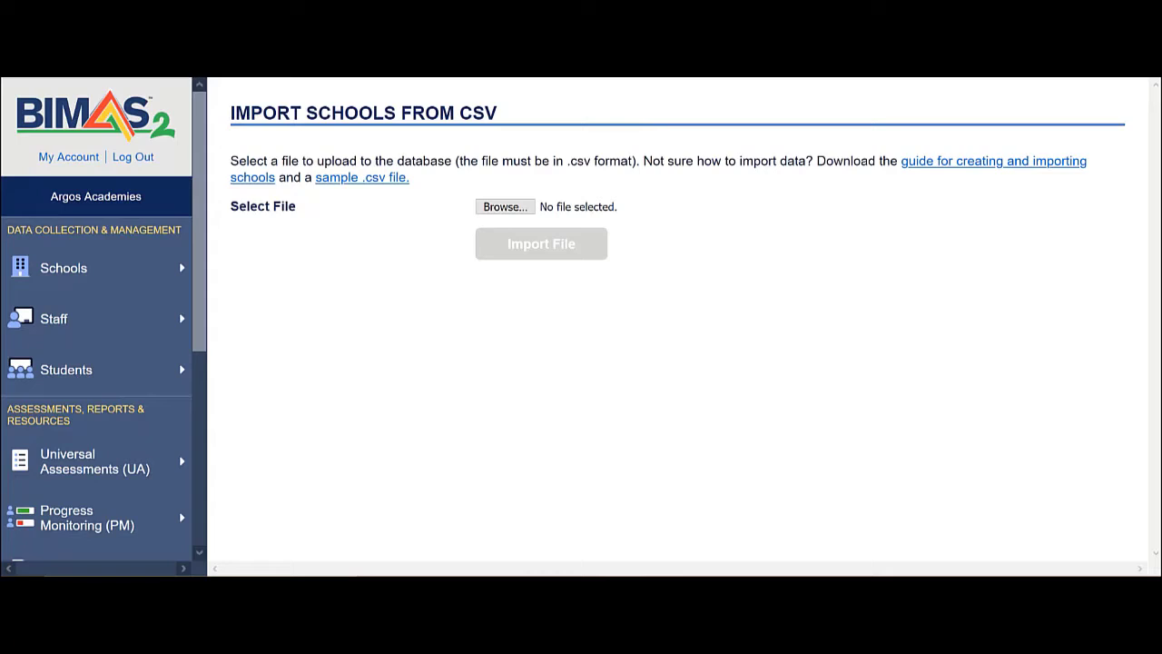
click(897, 55)
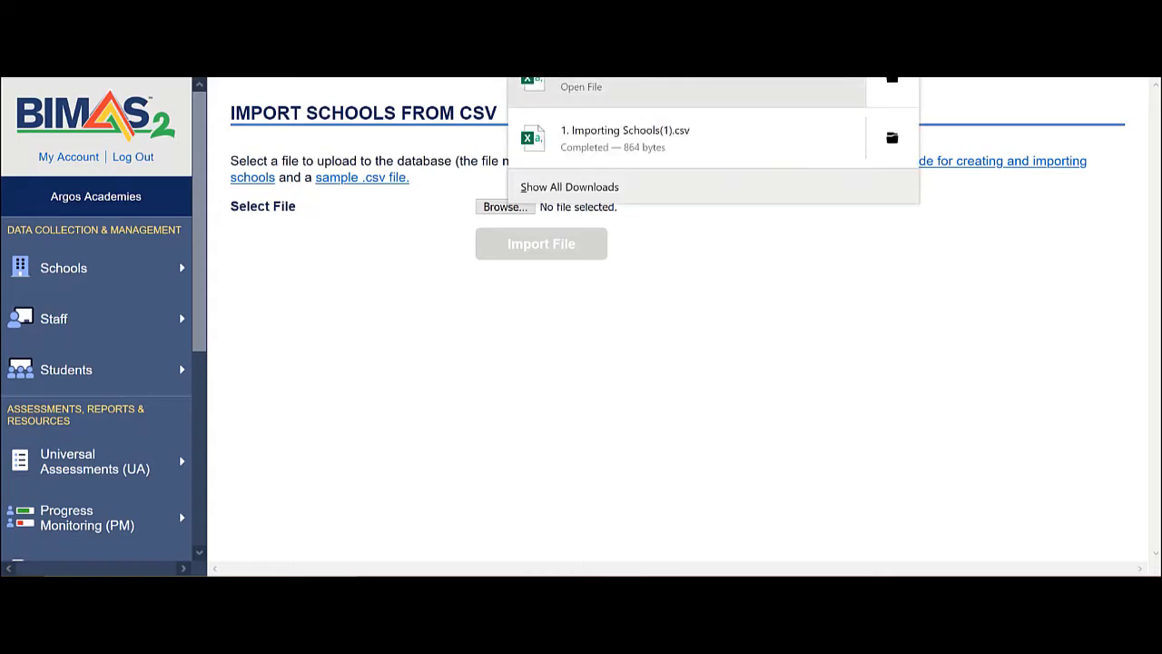
click(617, 73)
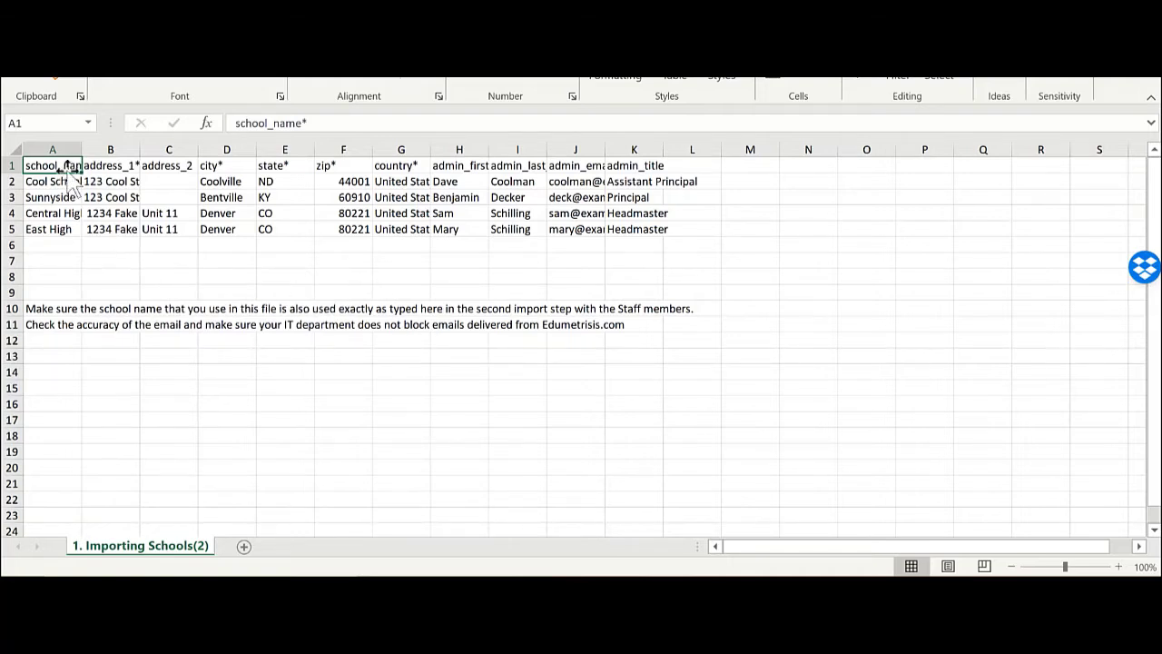
Step: Auto-fit the width of all columns in the sample schools sheet to their contents
click(12, 147)
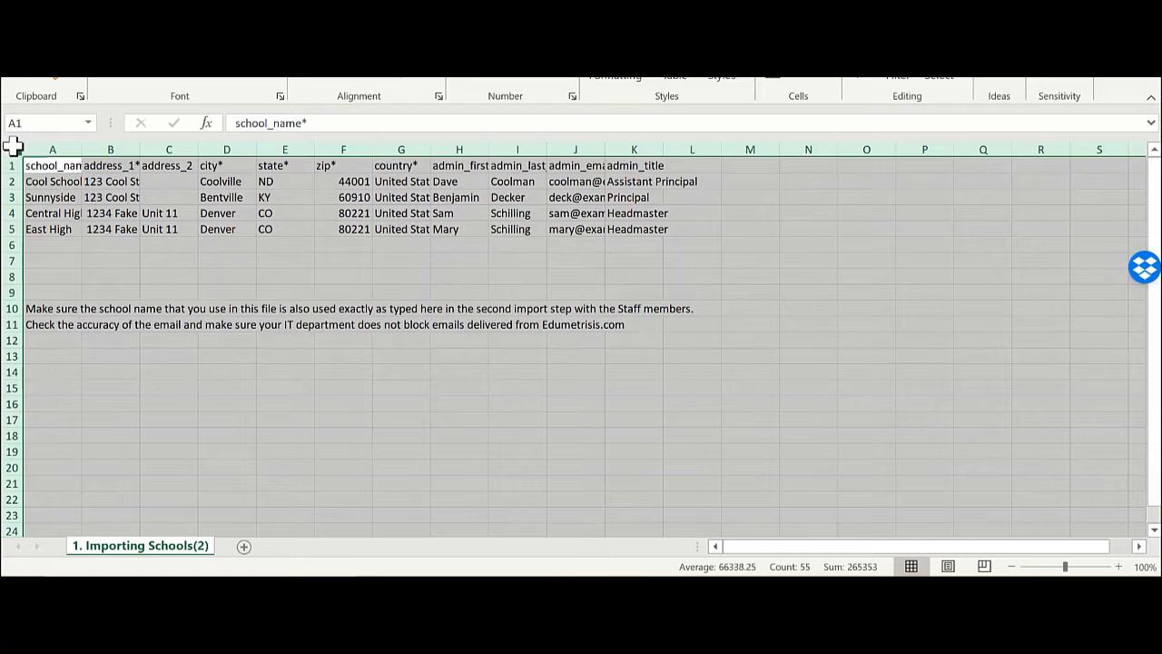
double_click(139, 149)
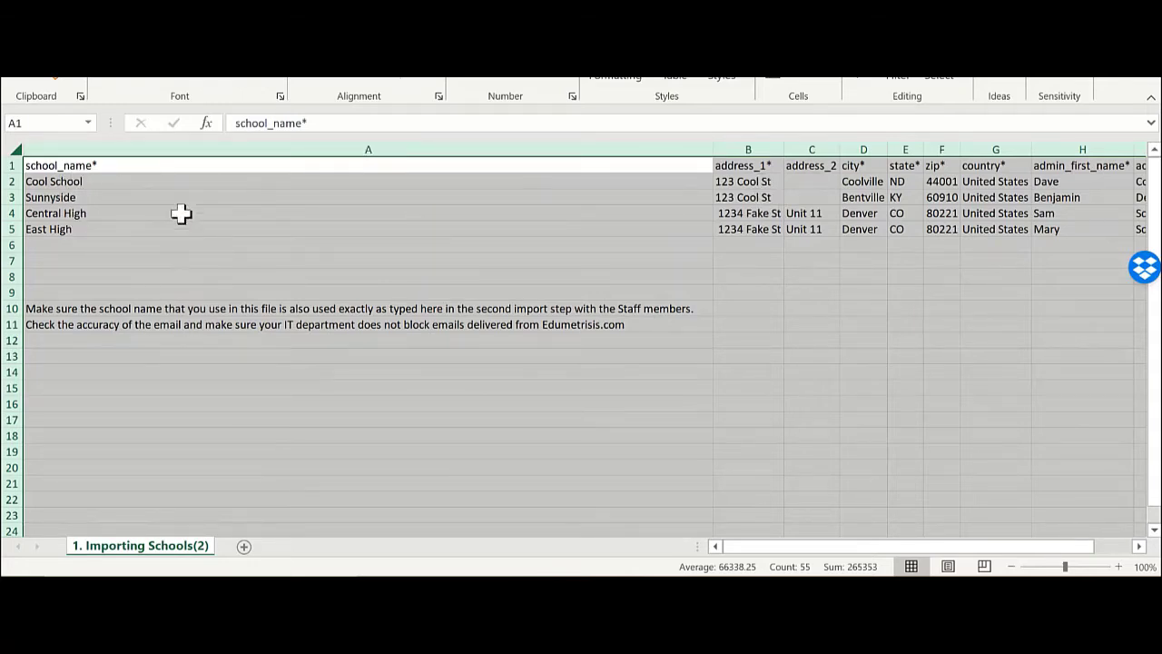
click(198, 277)
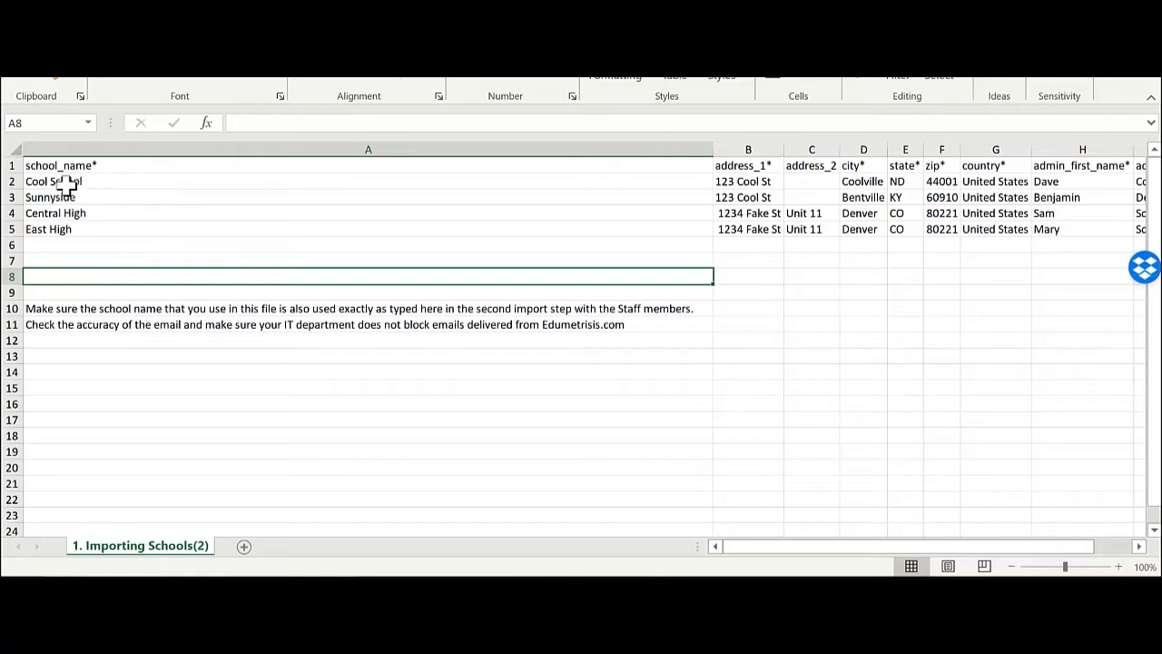
Step: Delete row 10 with the note about using the same school name in the Staff import
click(68, 183)
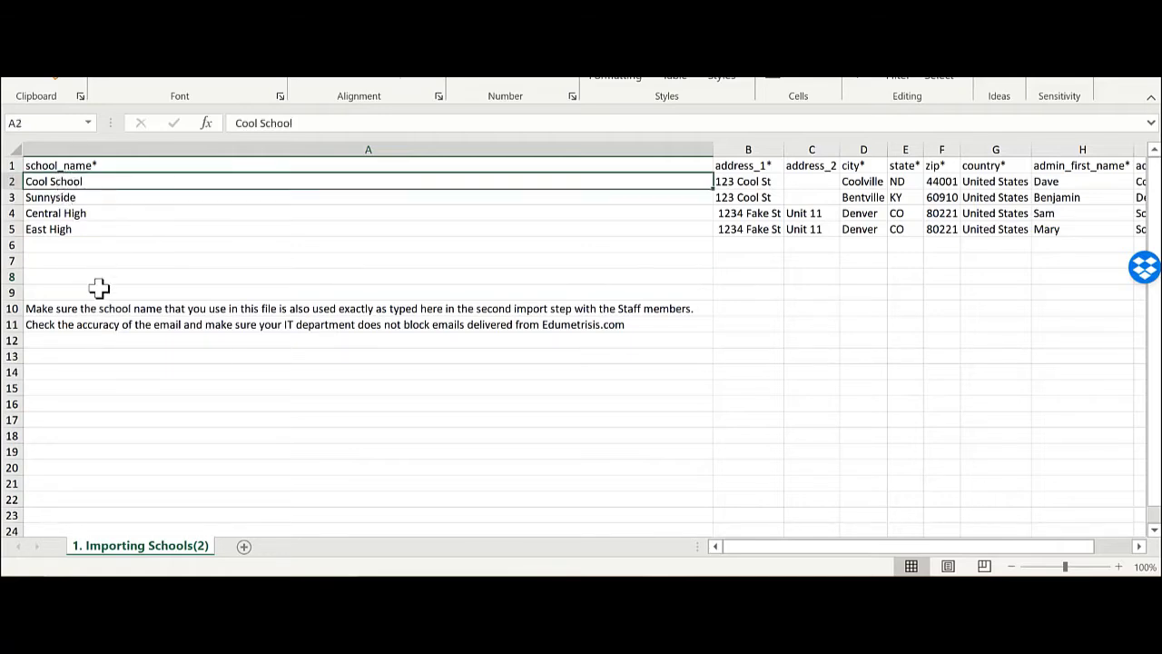
click(12, 309)
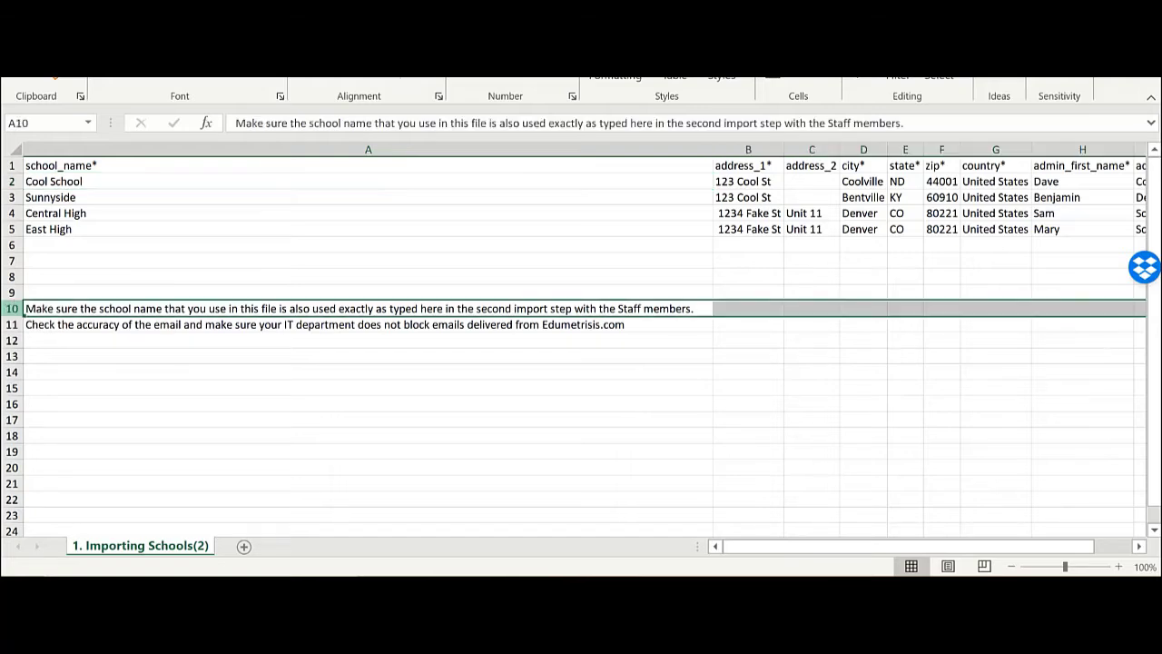
right_click(13, 311)
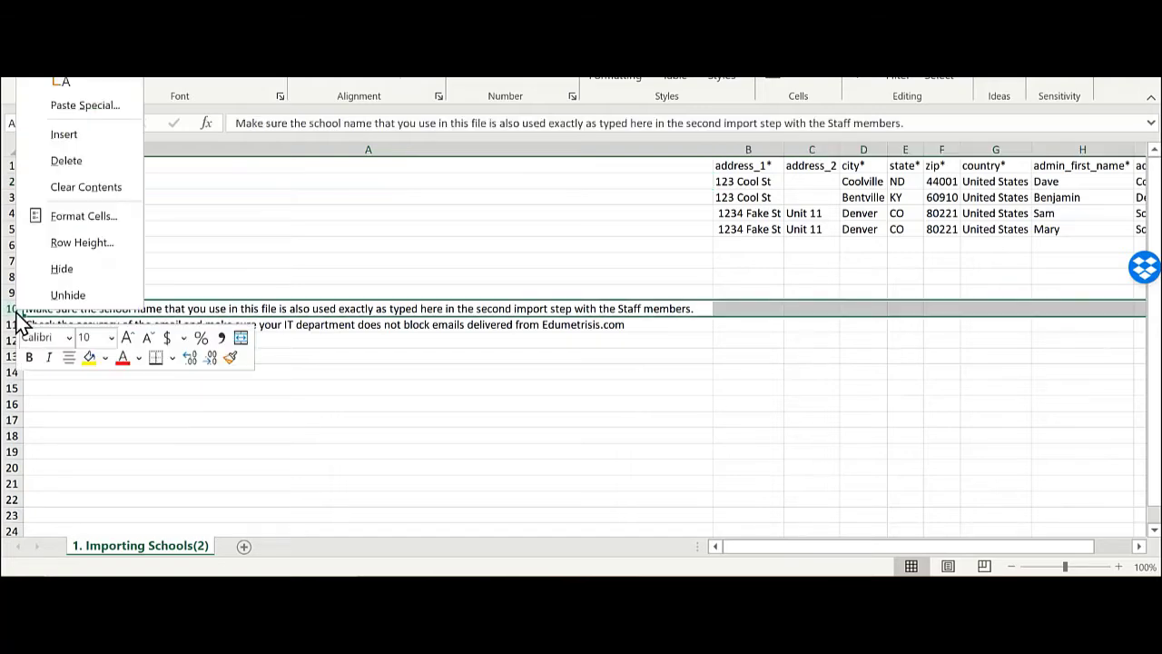
click(69, 163)
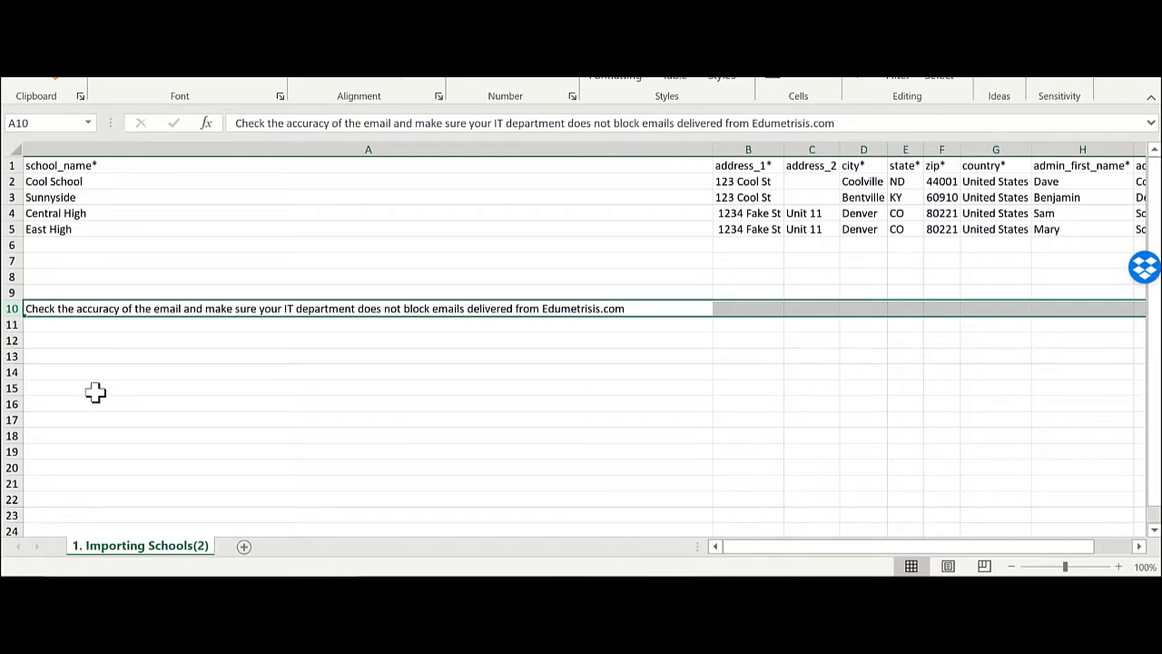
Step: Enter the note WHITELIST in cell A12
click(216, 339)
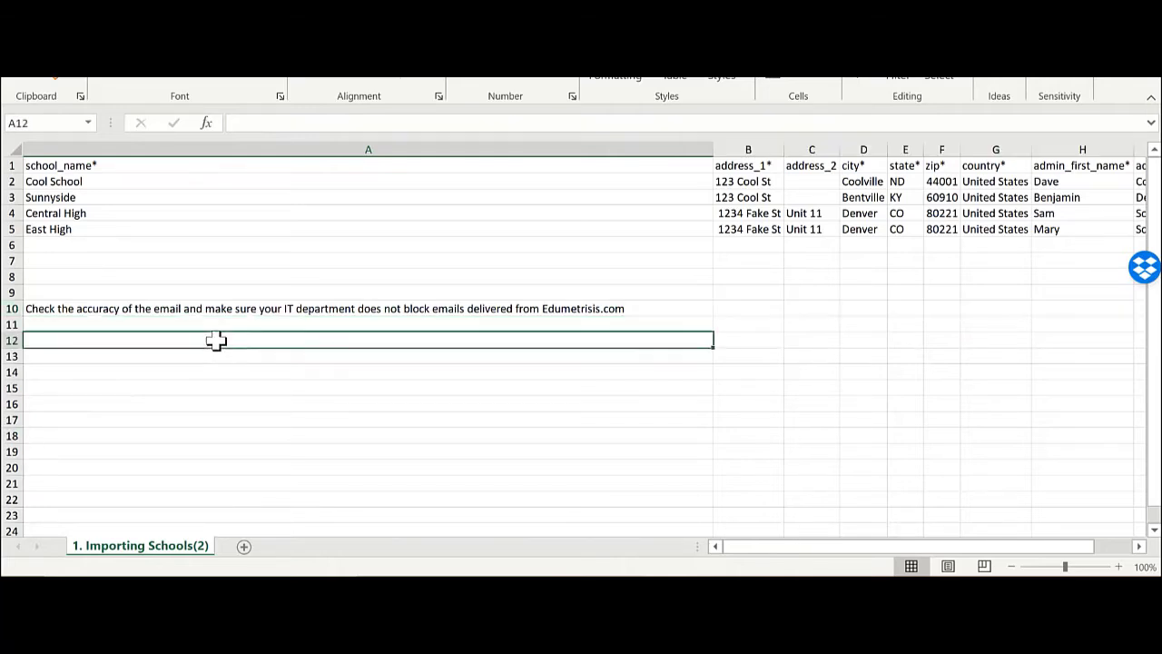
text(WHITELIST)
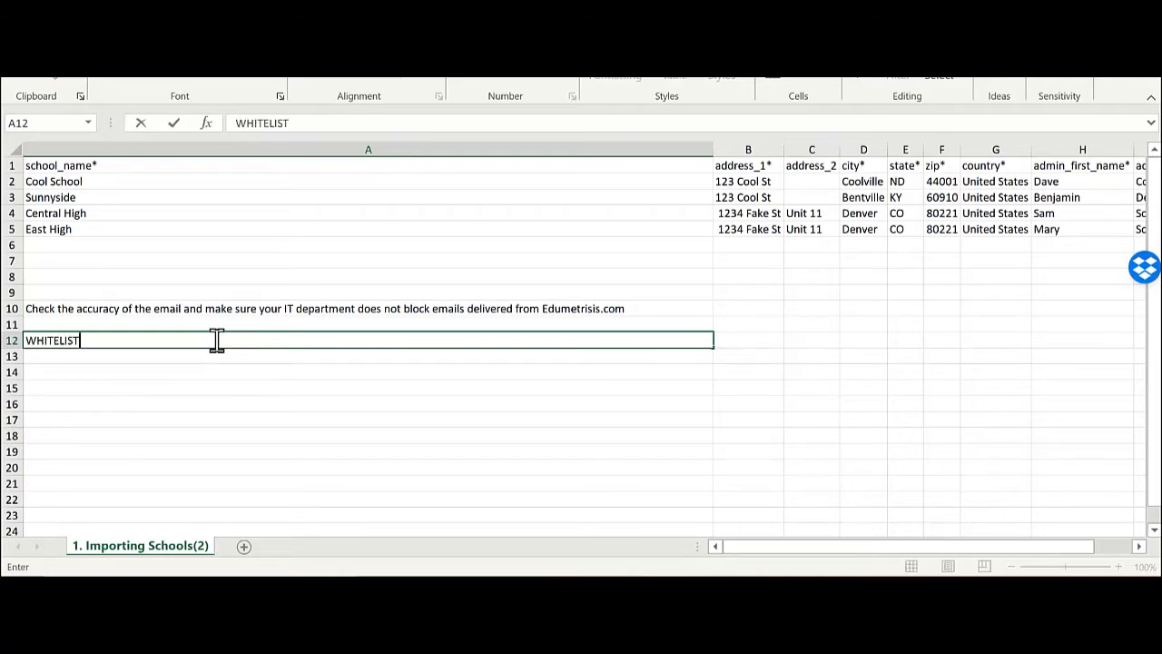
click(176, 402)
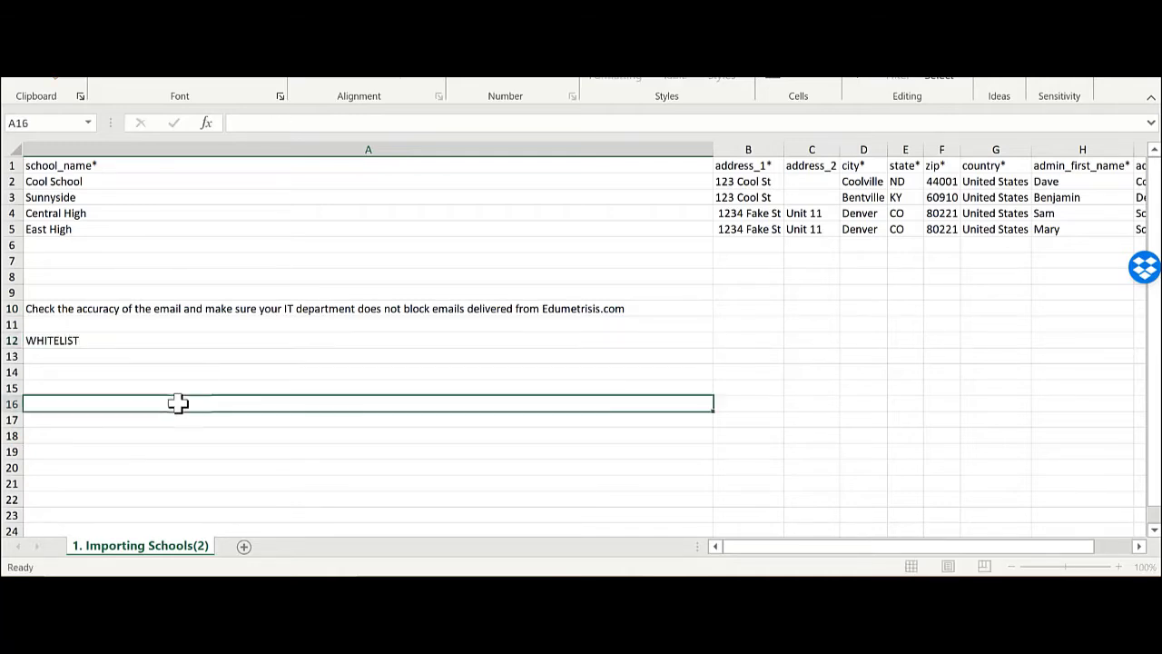
click(115, 339)
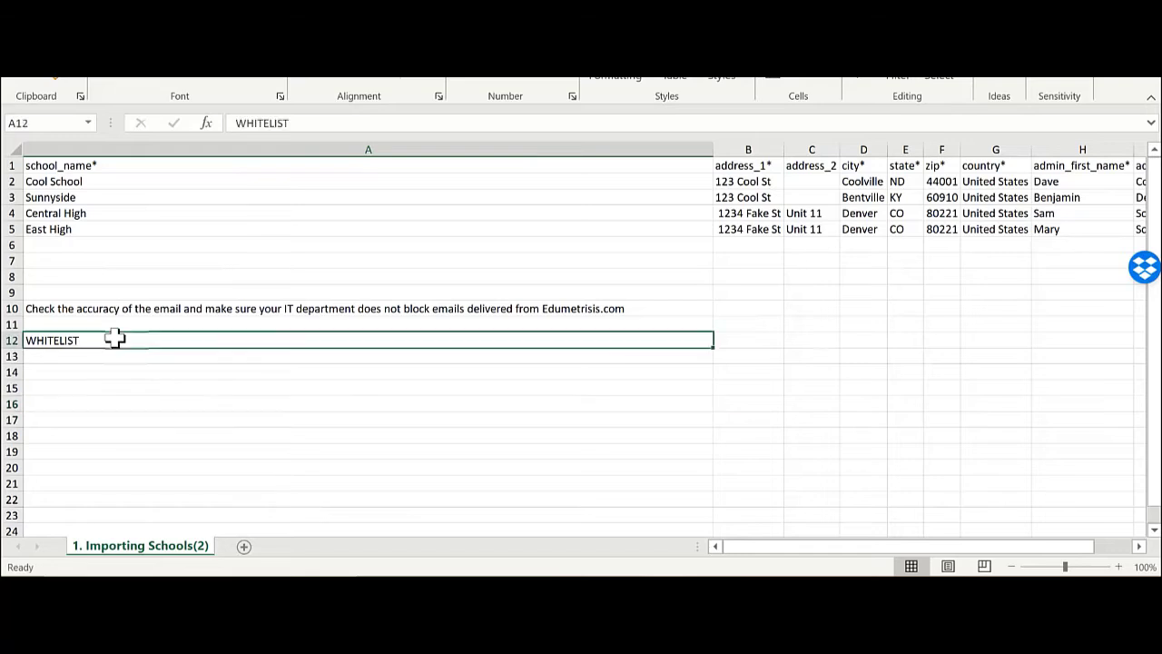
Step: Delete the row with the note about email accuracy and the row containing WHITELIST
click(550, 309)
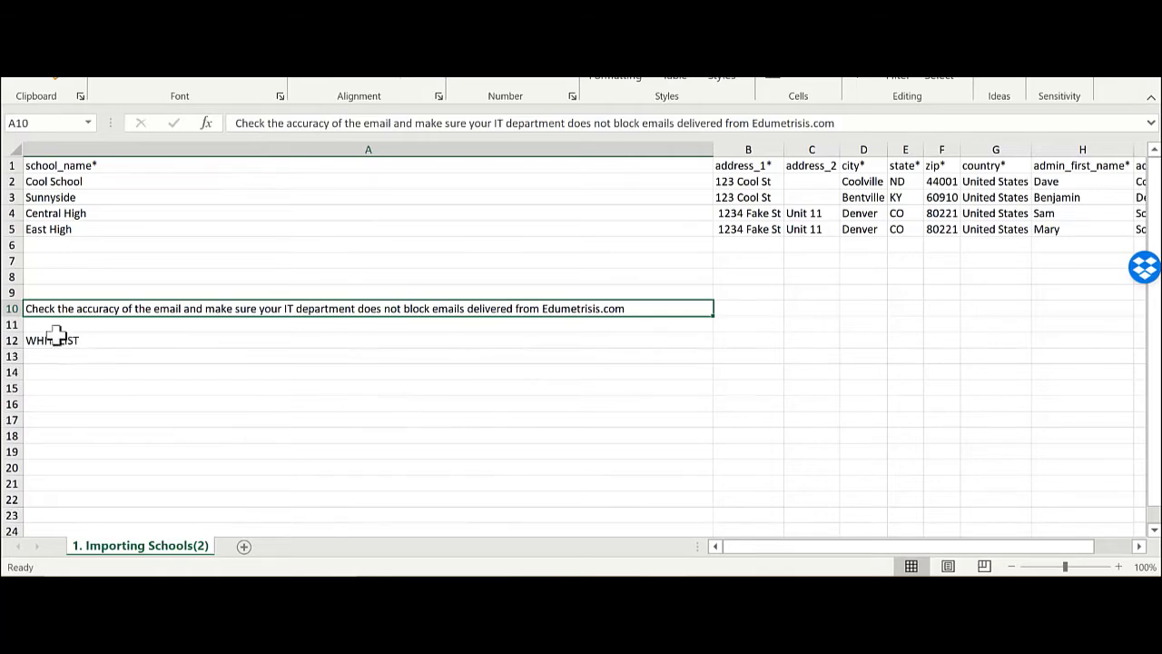
right_click(17, 309)
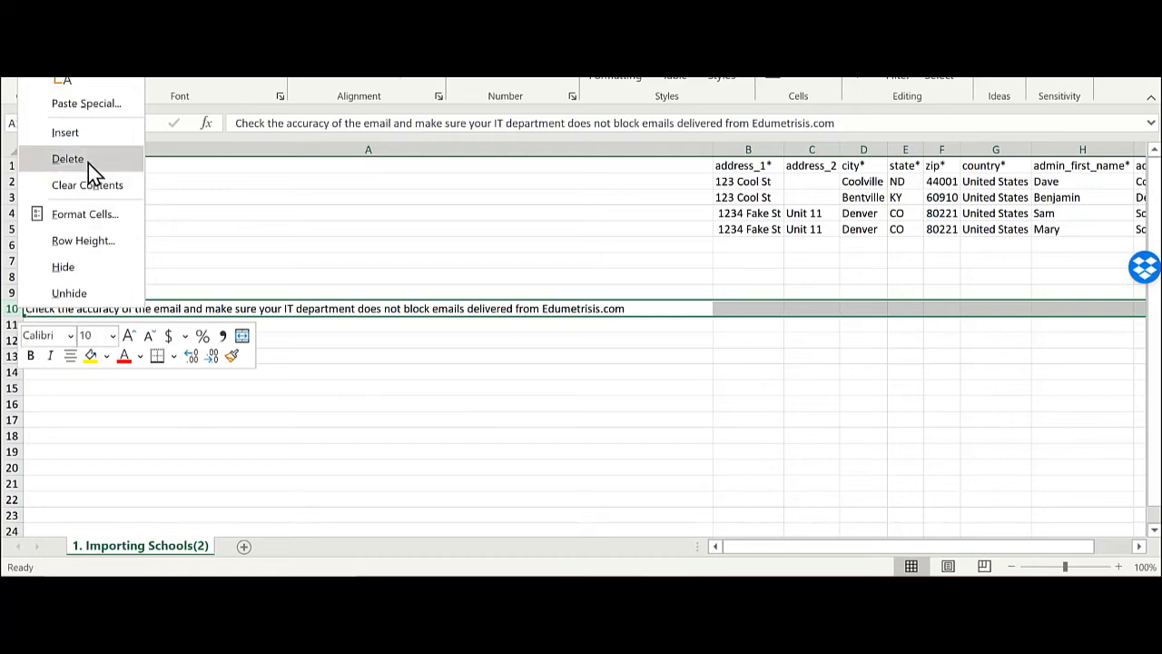
key(Escape)
key(ctrl+minus)
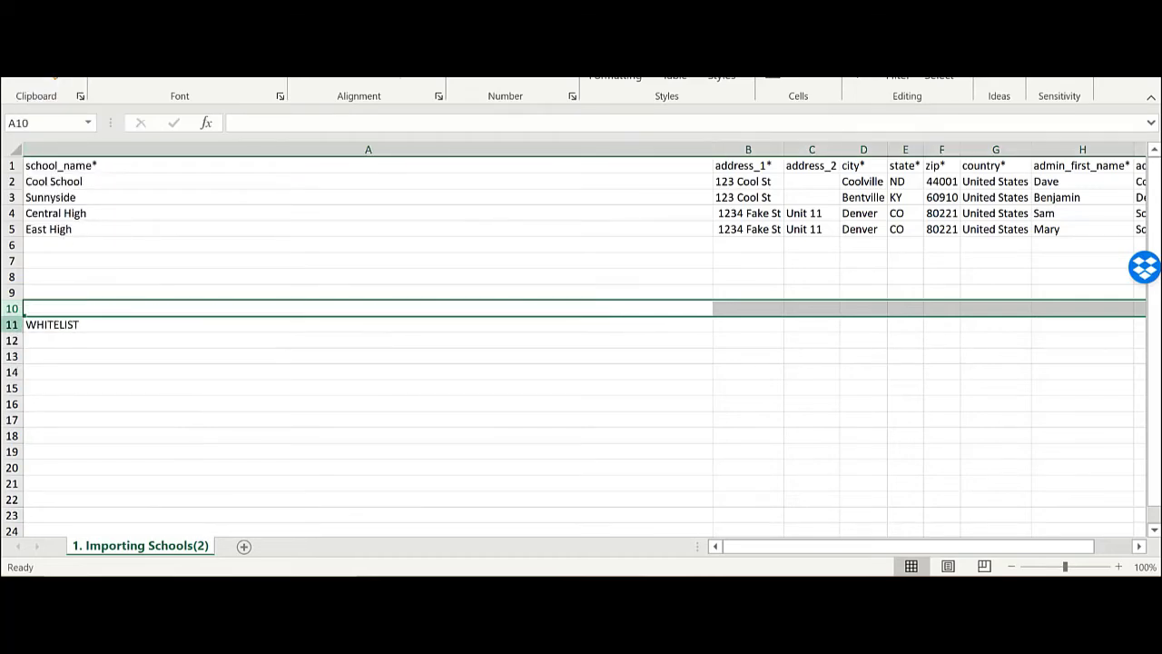
click(12, 325)
key(ctrl+minus)
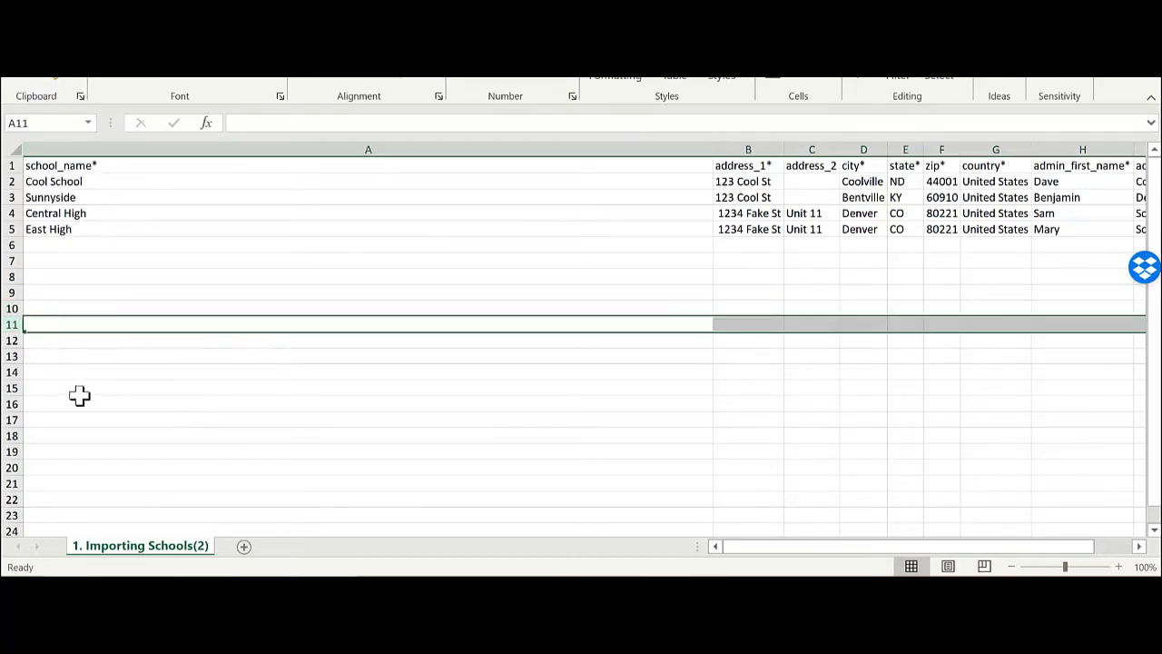
click(79, 394)
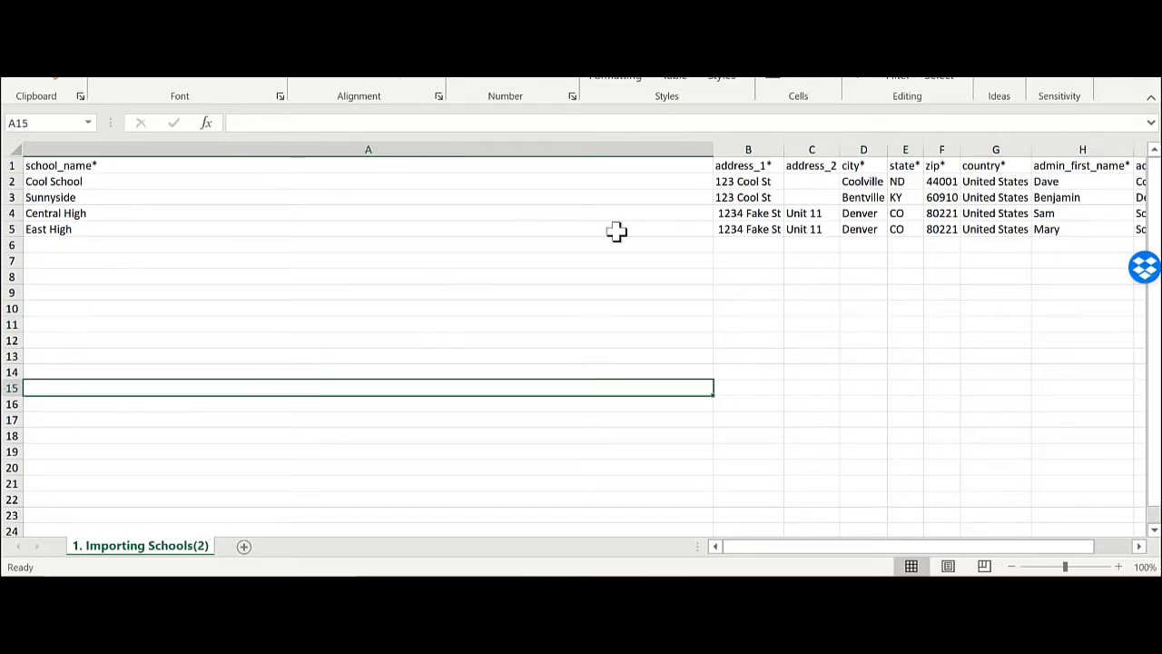
Step: Auto-fit all columns to the remaining data and widen the address_1 column
click(14, 147)
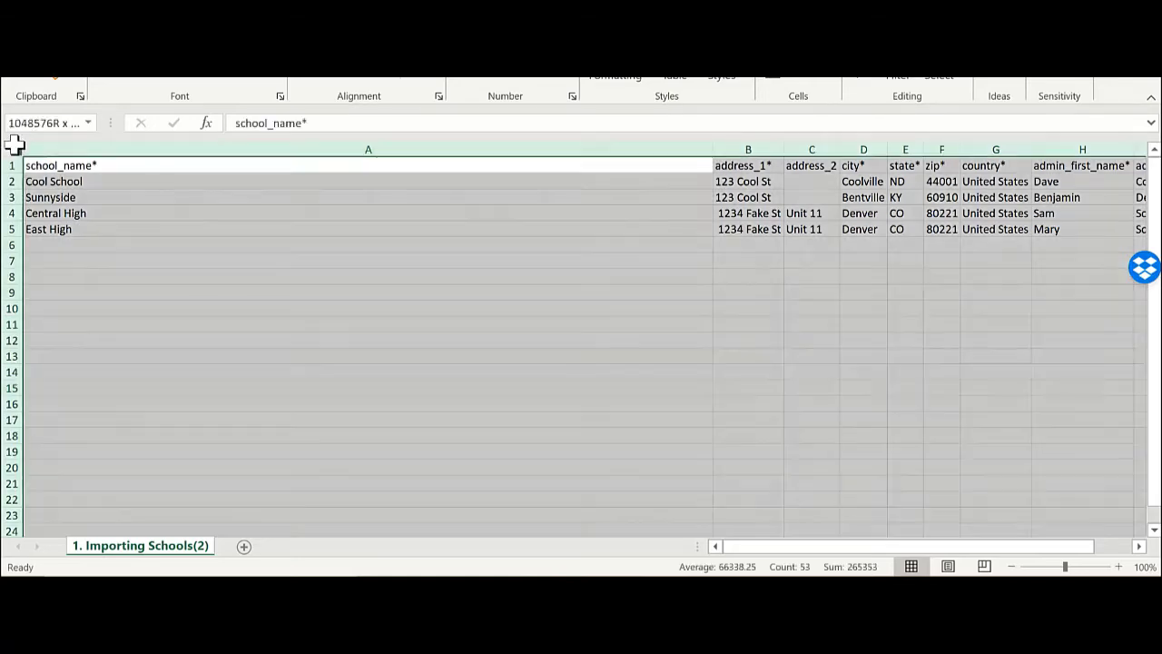
drag(711, 146, 712, 146)
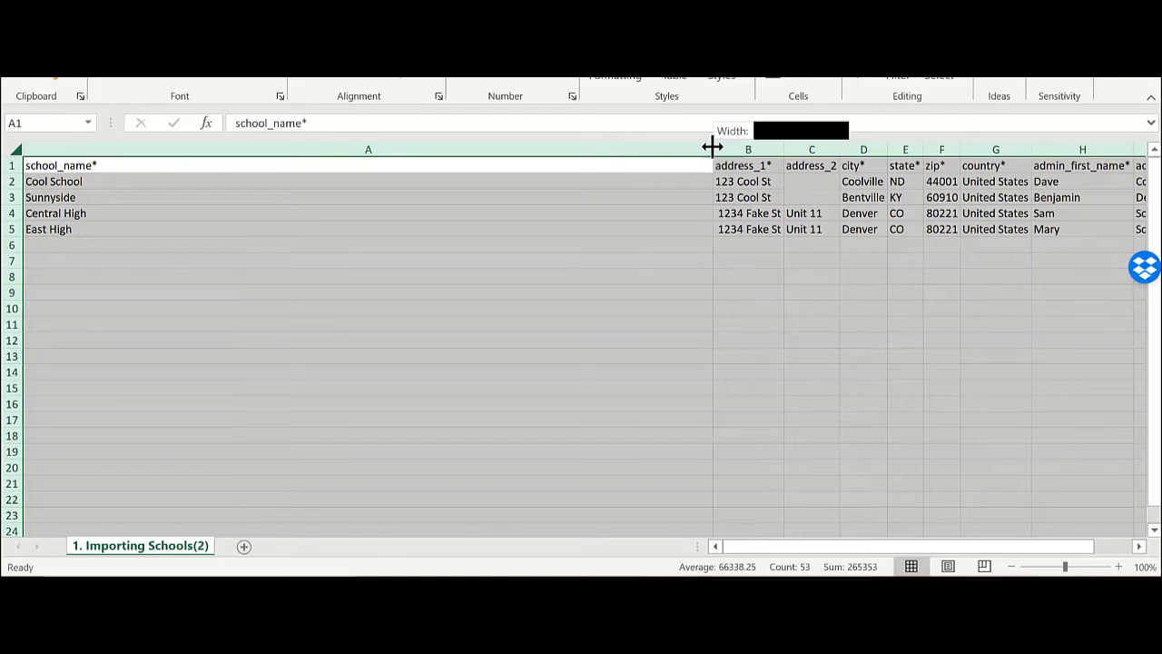
double_click(712, 146)
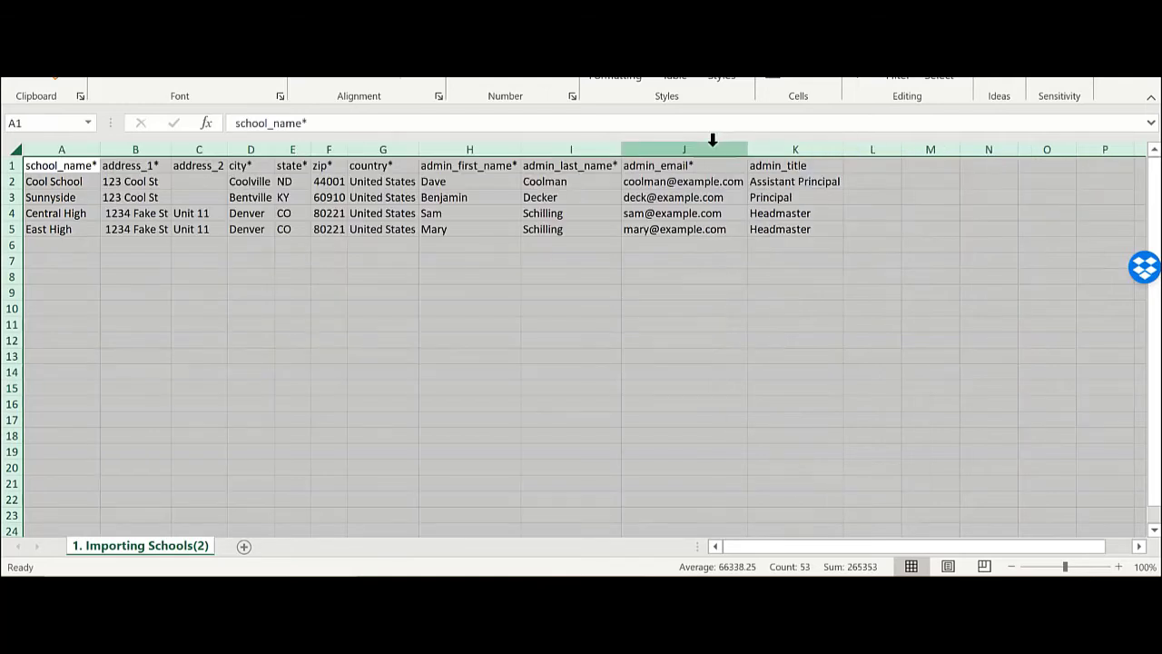
click(183, 358)
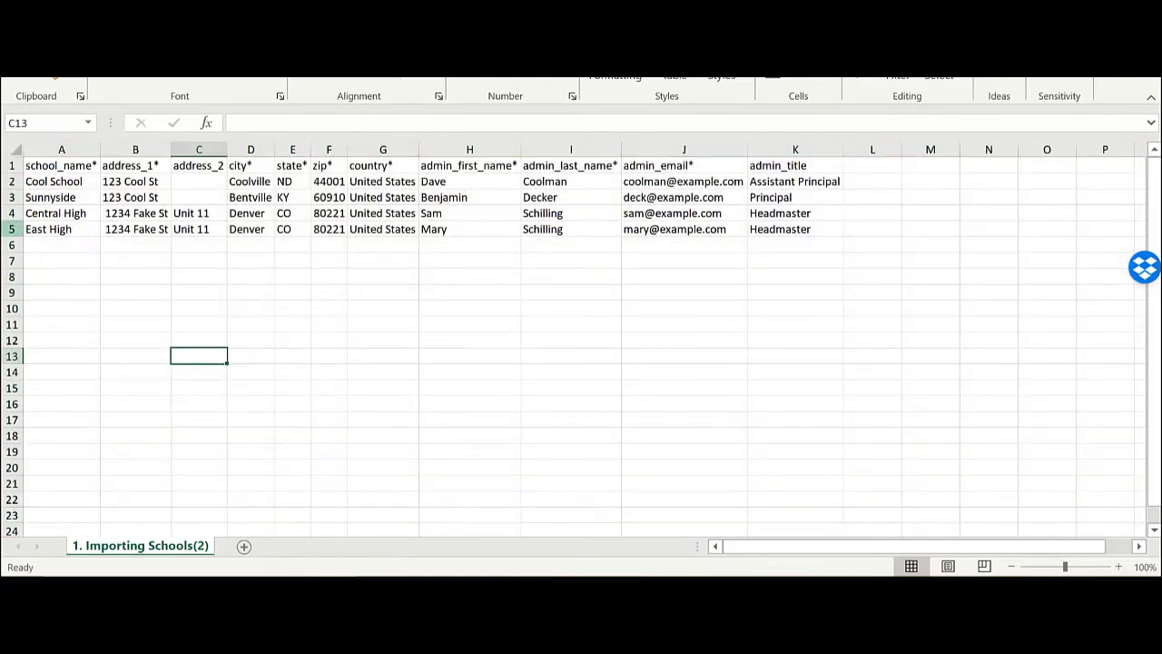
drag(171, 147, 206, 146)
click(57, 180)
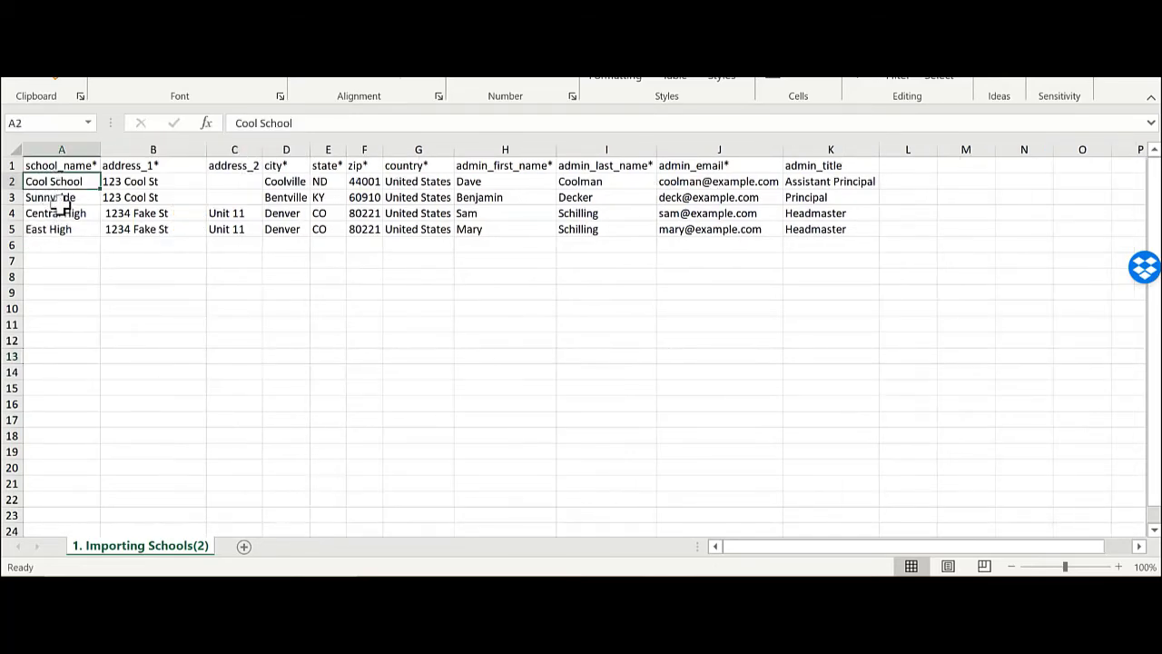
click(60, 197)
click(62, 216)
click(68, 229)
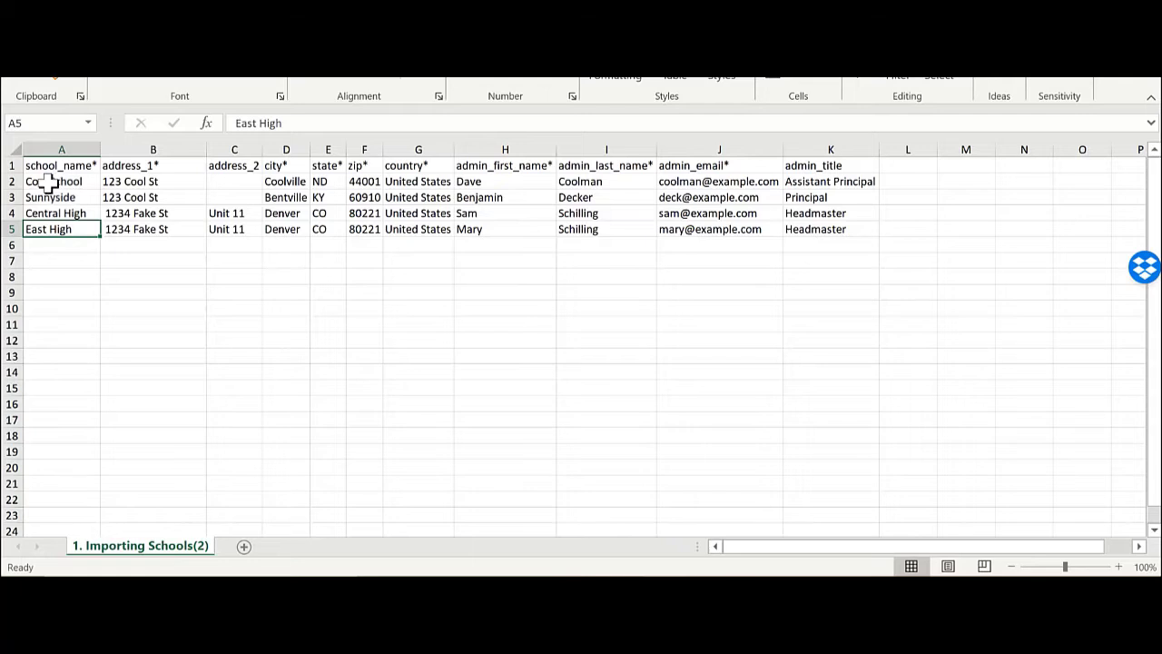
drag(47, 183, 59, 234)
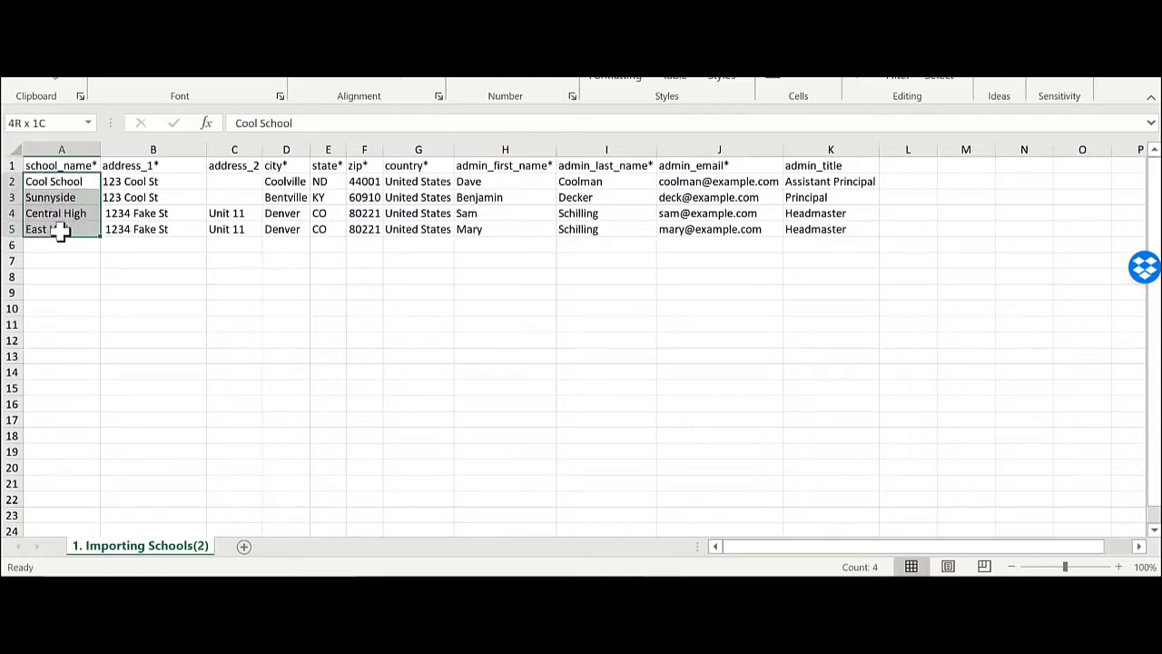
Step: Delete the entire East High row from the school list
click(12, 229)
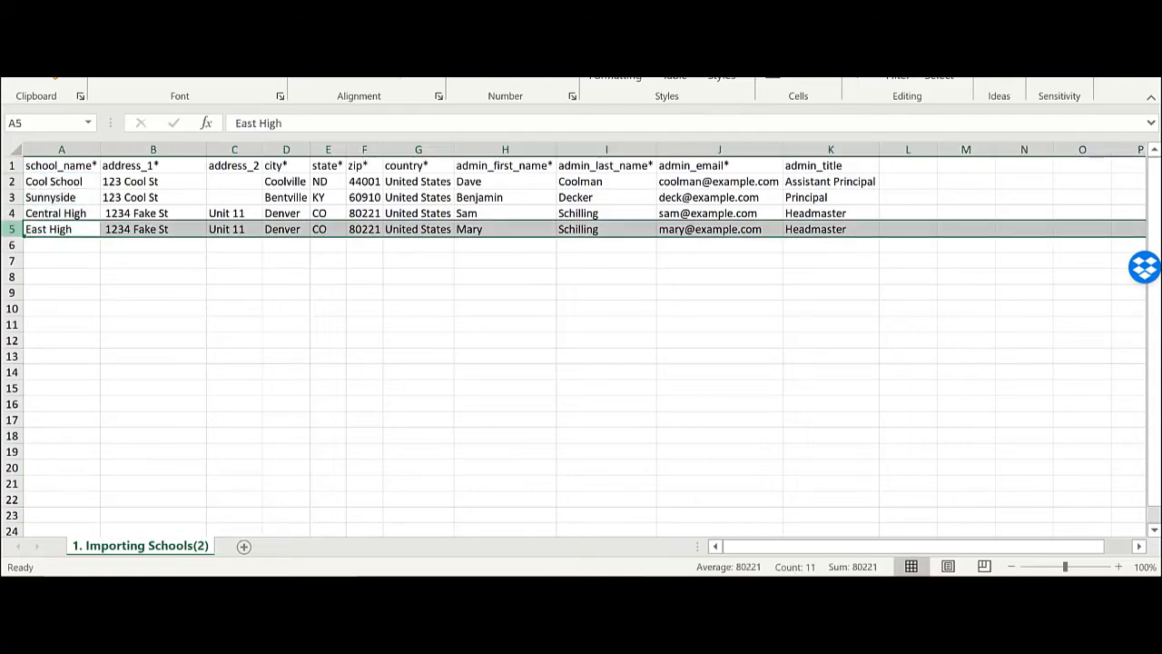
right_click(18, 231)
click(91, 412)
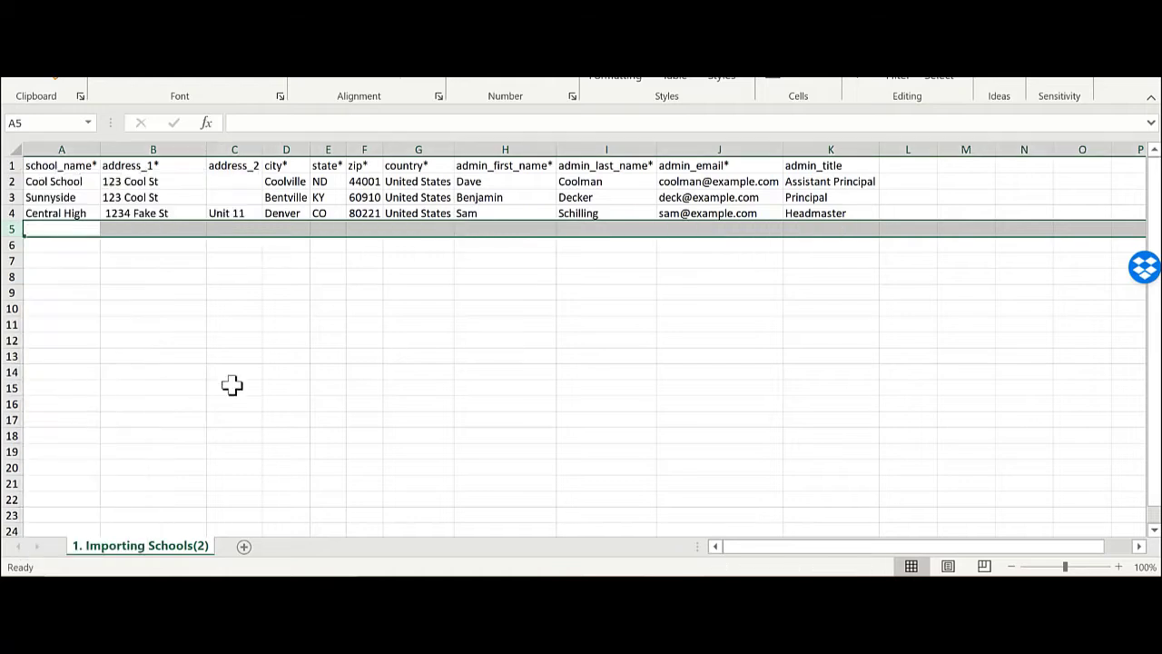
Step: Replace the school name Cool School in cell A2 with Argos 2nd Elementary
click(57, 181)
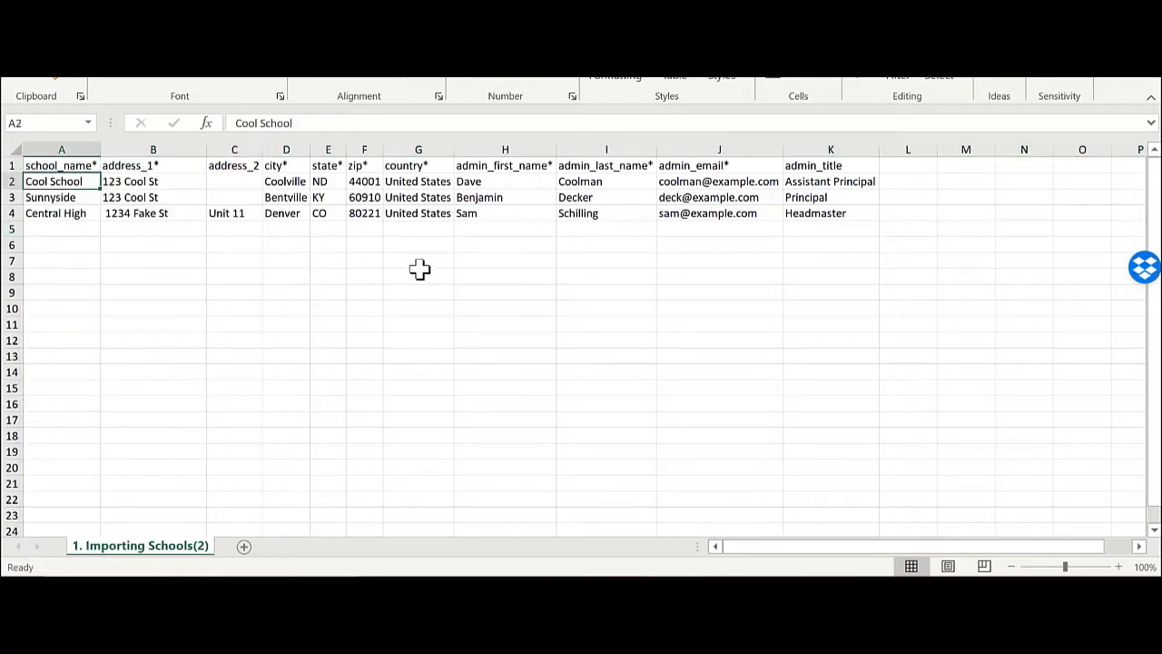
text(Argos 2nd)
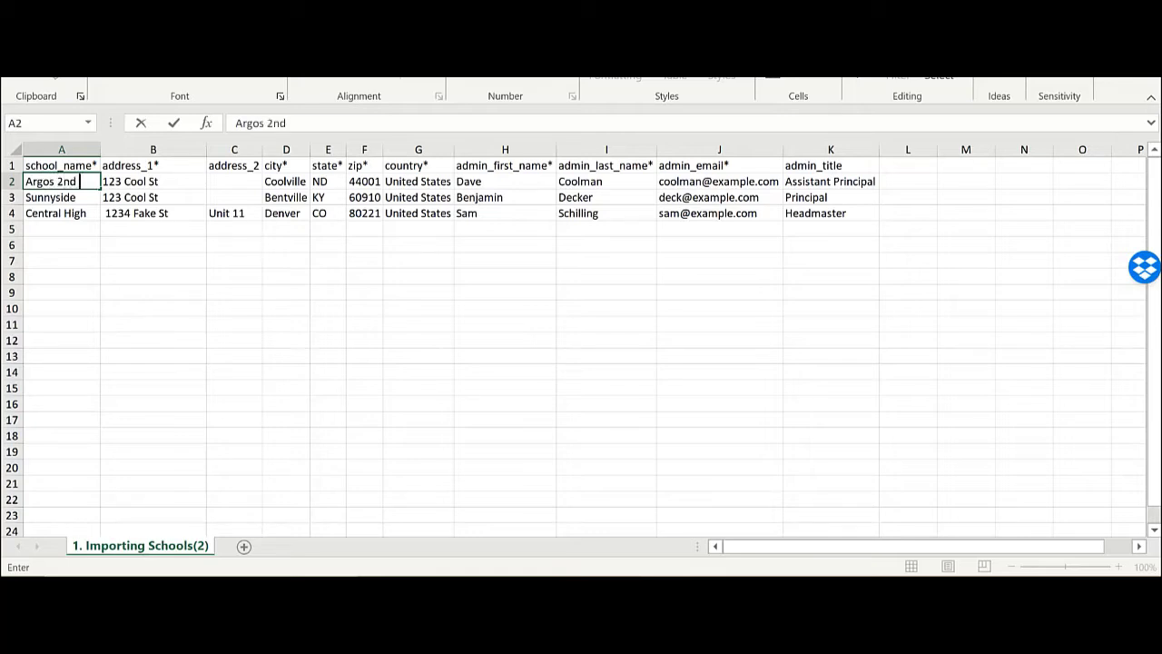
text(Elementar)
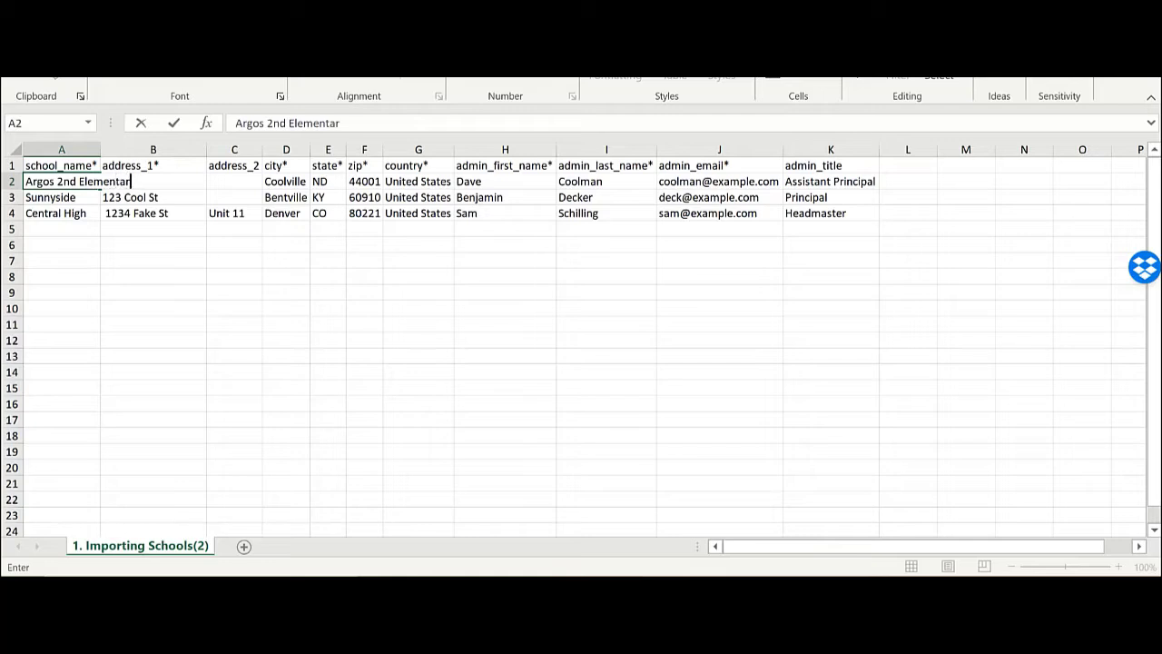
text(y)
Step: Replace the school name Sunnyside in cell A3 with Argos 2nd Middle School
click(42, 195)
text(Argos 2nd Elementary)
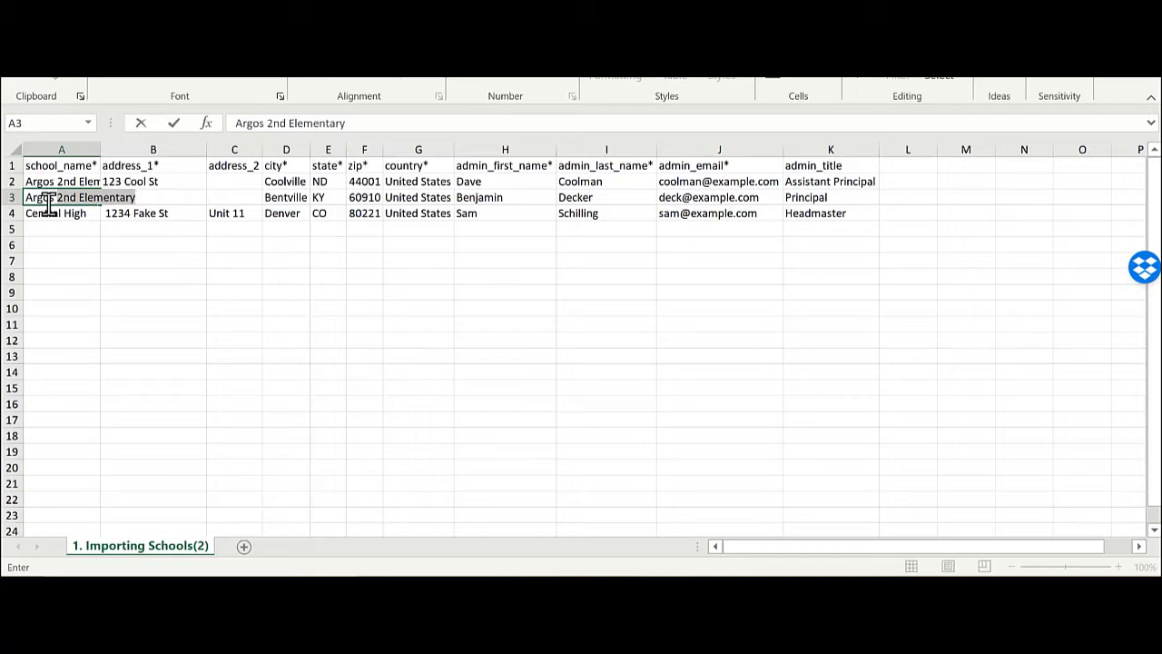
key(BackSpace)
key(BackSpace)
key(BackSpace)
key(BackSpace)
key(BackSpace)
key(BackSpace)
key(BackSpace)
key(BackSpace)
key(BackSpace)
key(BackSpace)
text(Middle School)
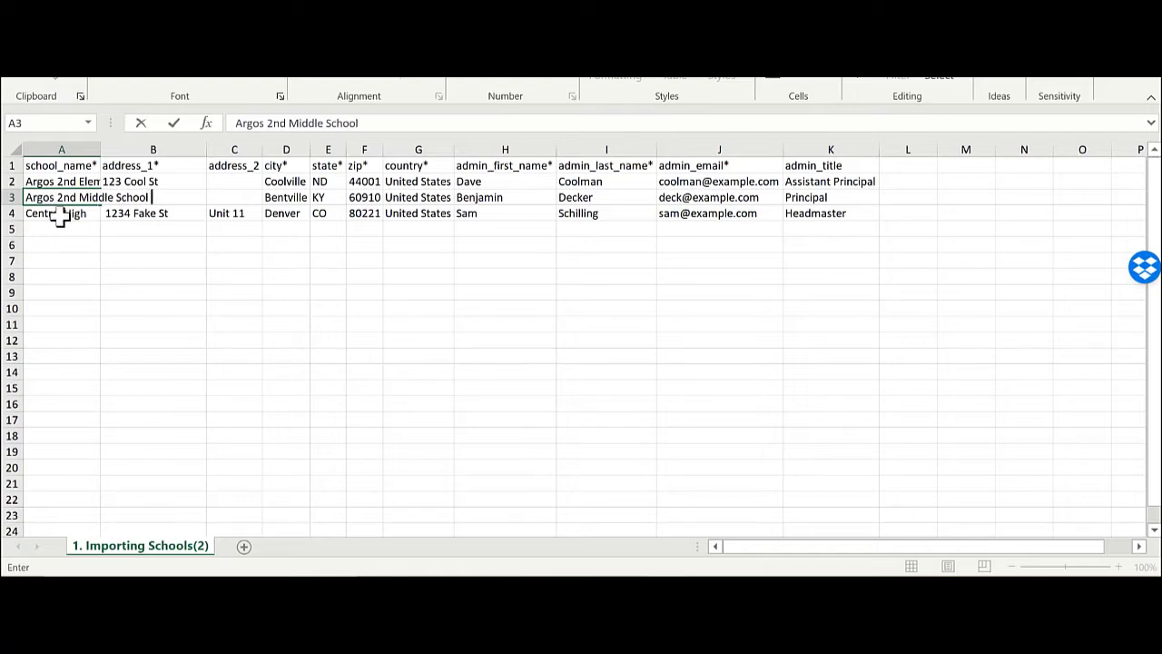
click(52, 212)
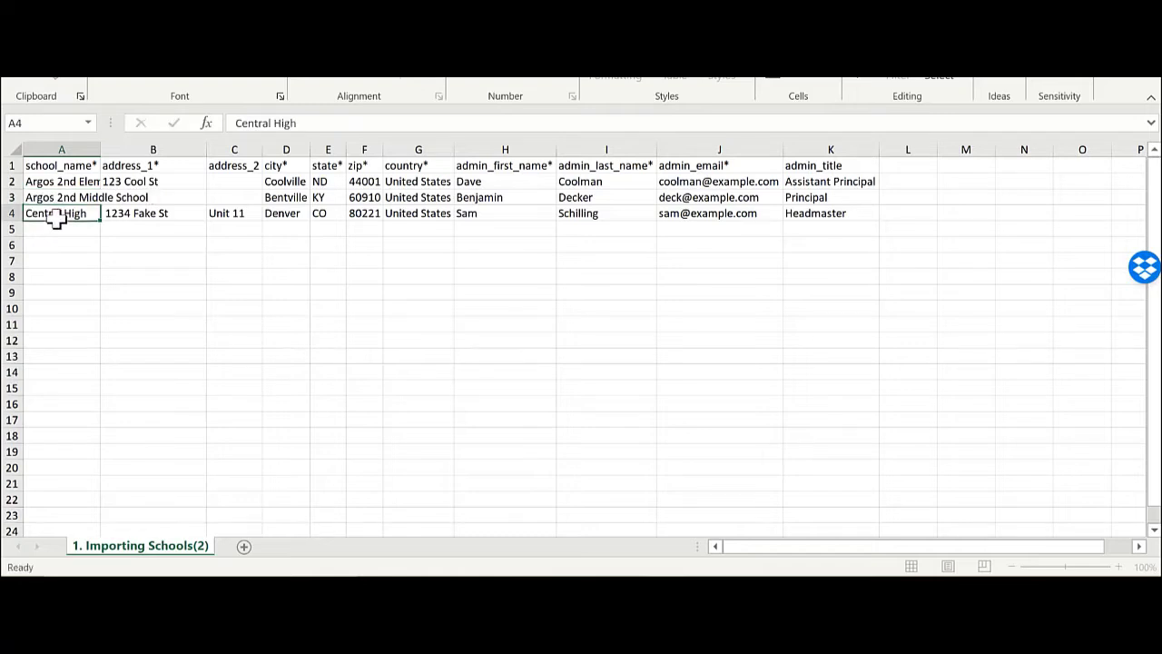
Step: Replace the school name Central High in cell A4 with Argos 2nd High School and auto-fit the school_name column
text(Argos 2)
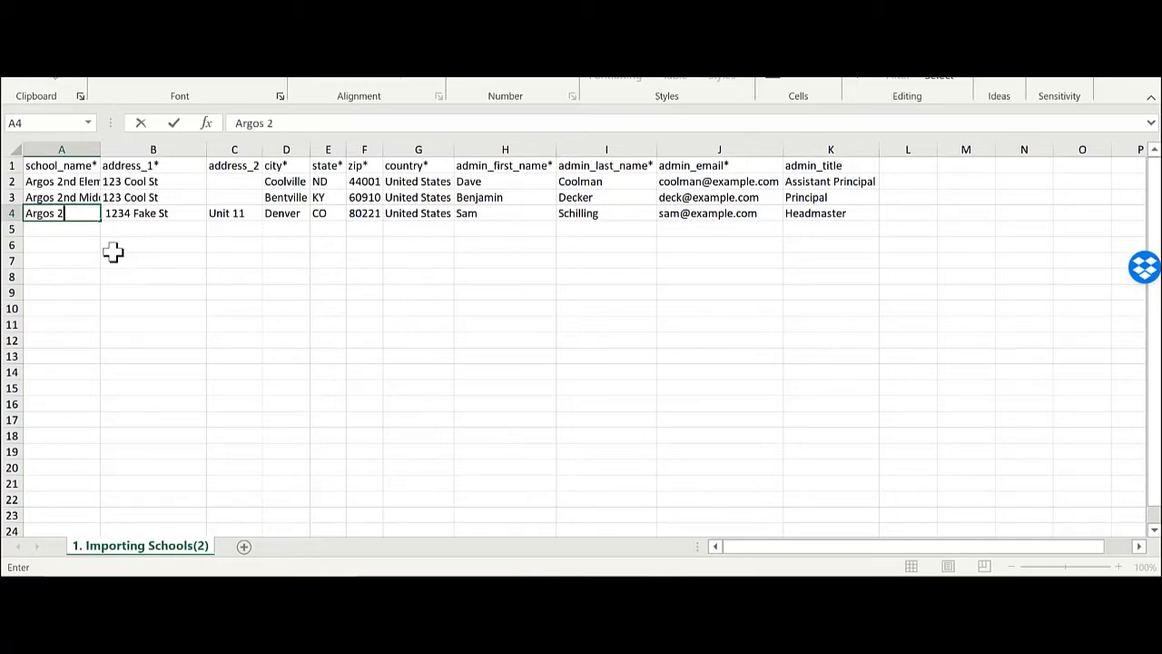
text(nd High School)
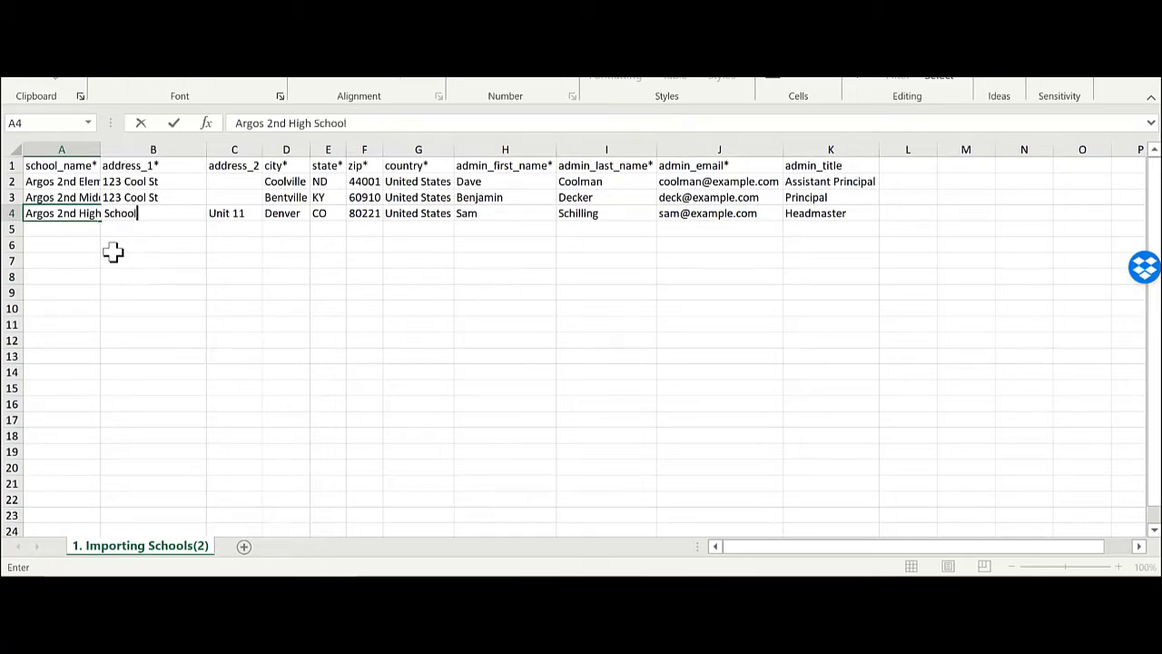
click(112, 273)
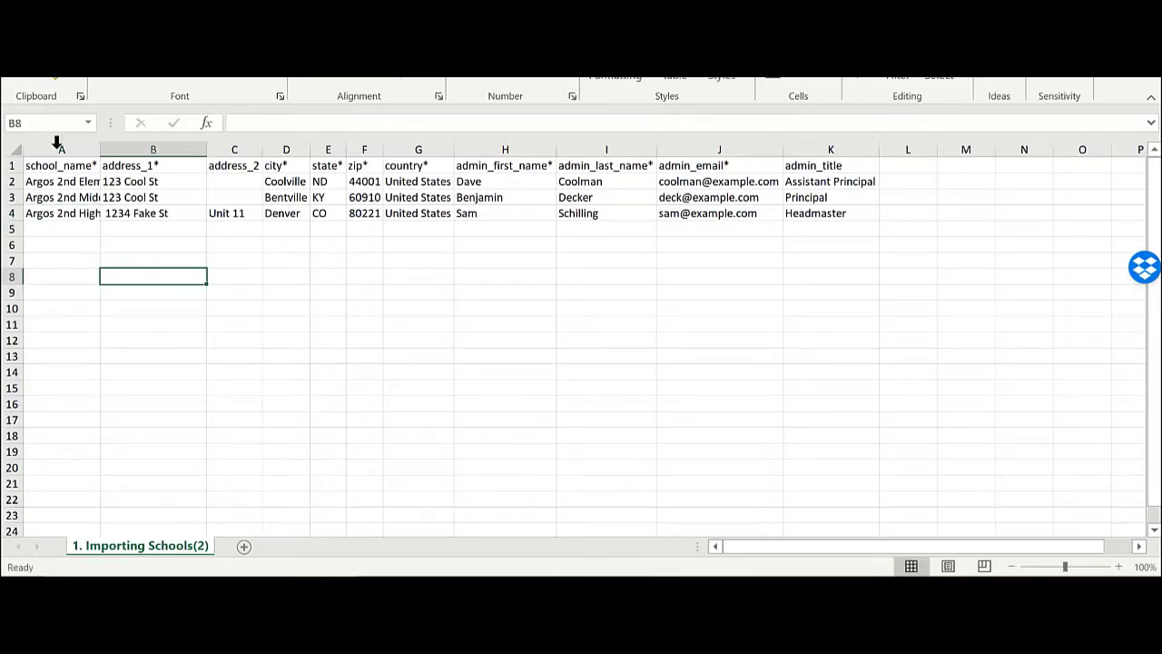
drag(99, 149, 100, 148)
double_click(100, 148)
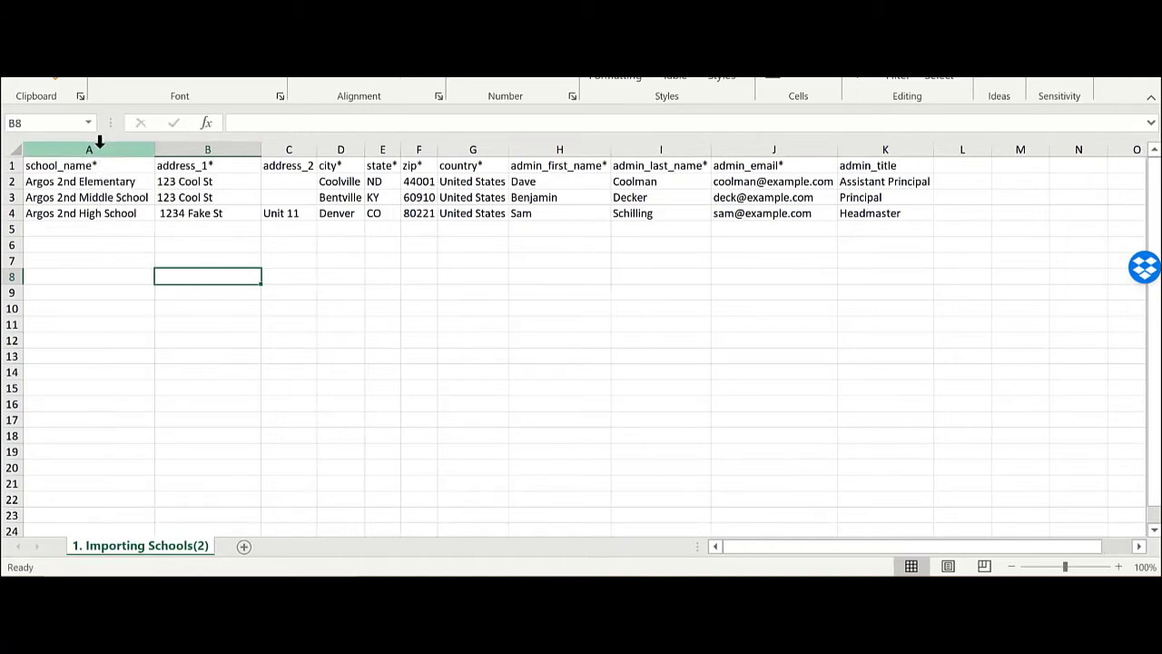
click(94, 278)
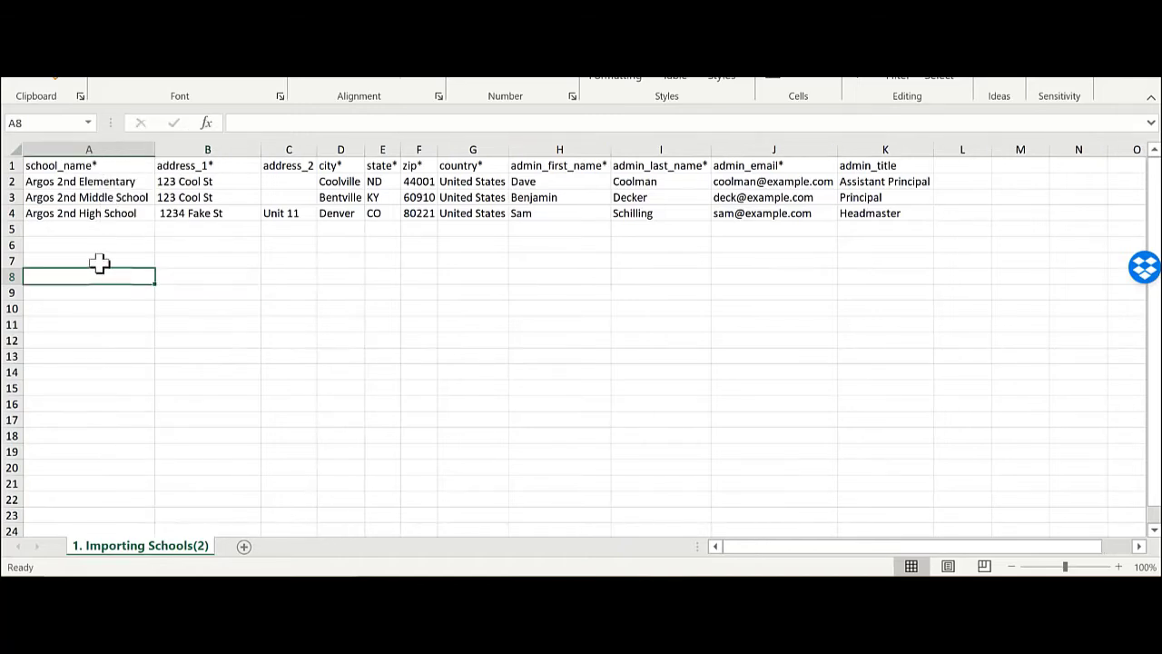
Step: Examine the row 1 column headers from school_name through admin_title to see which fields are marked with an asterisk
click(121, 182)
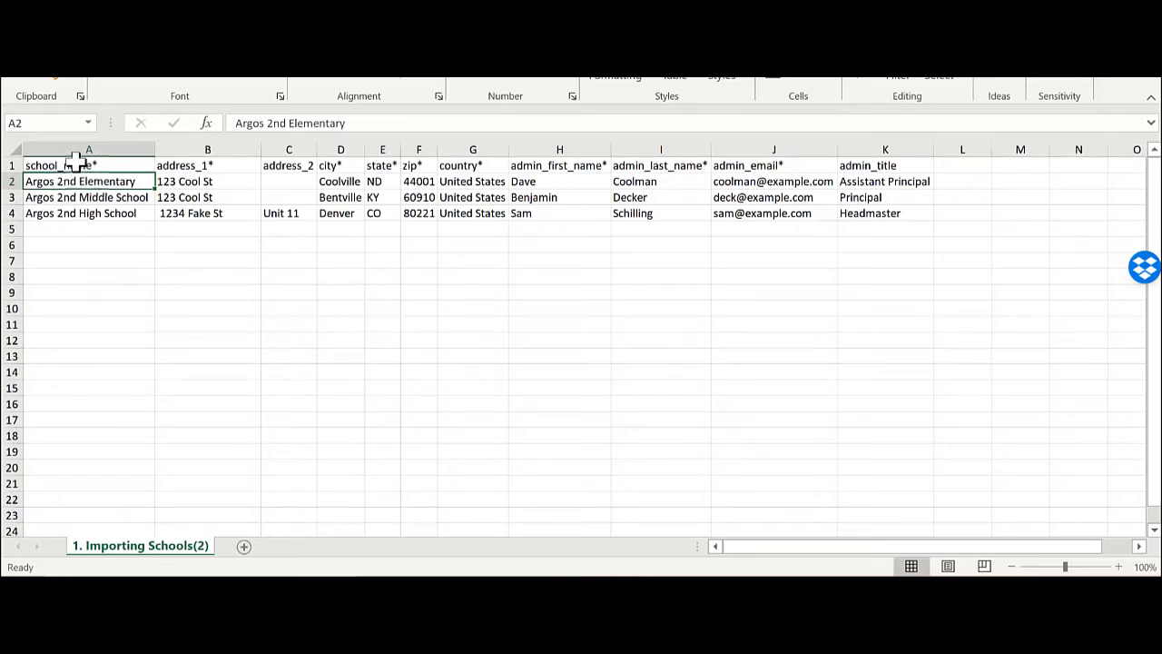
click(205, 163)
click(300, 166)
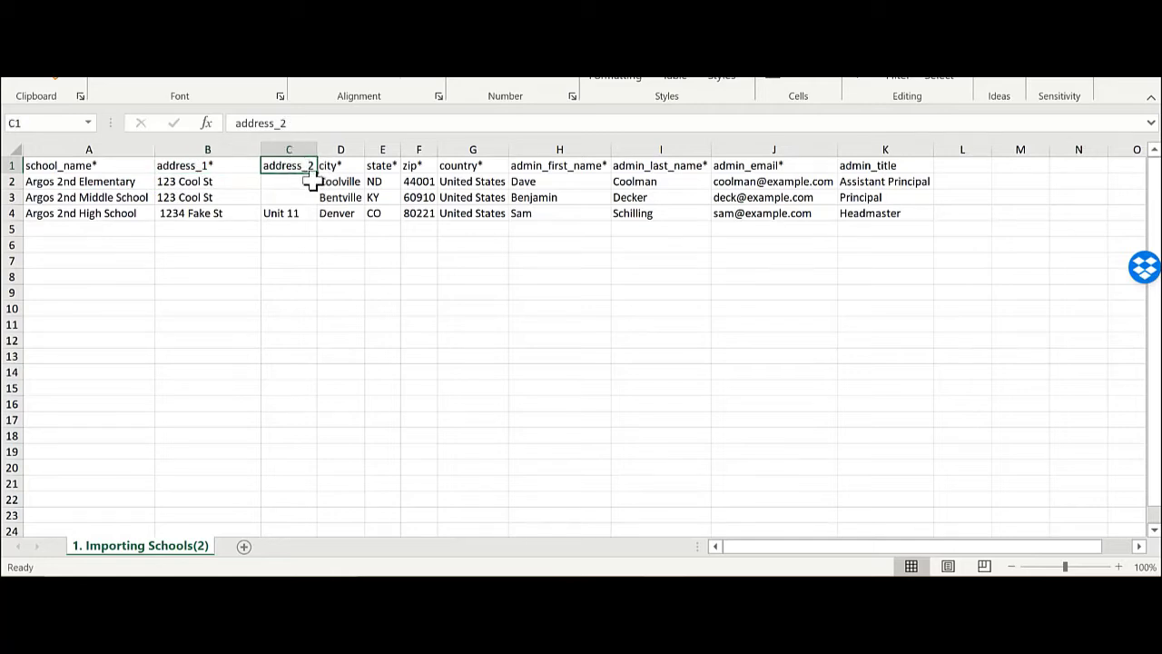
click(347, 165)
click(380, 165)
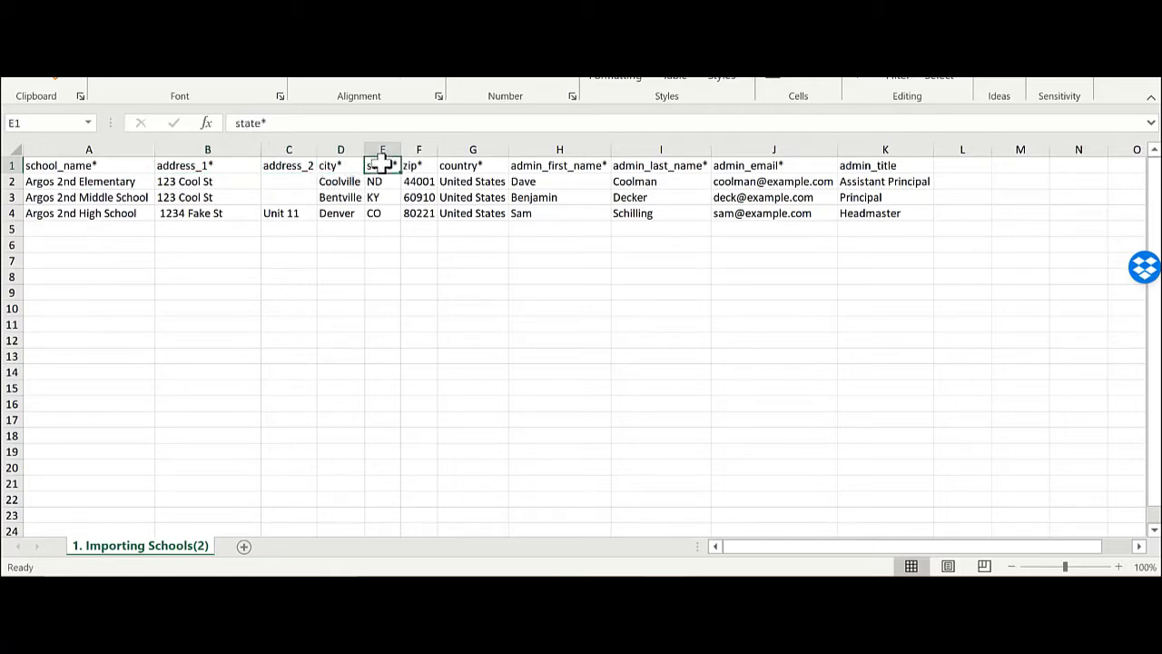
click(416, 166)
click(446, 165)
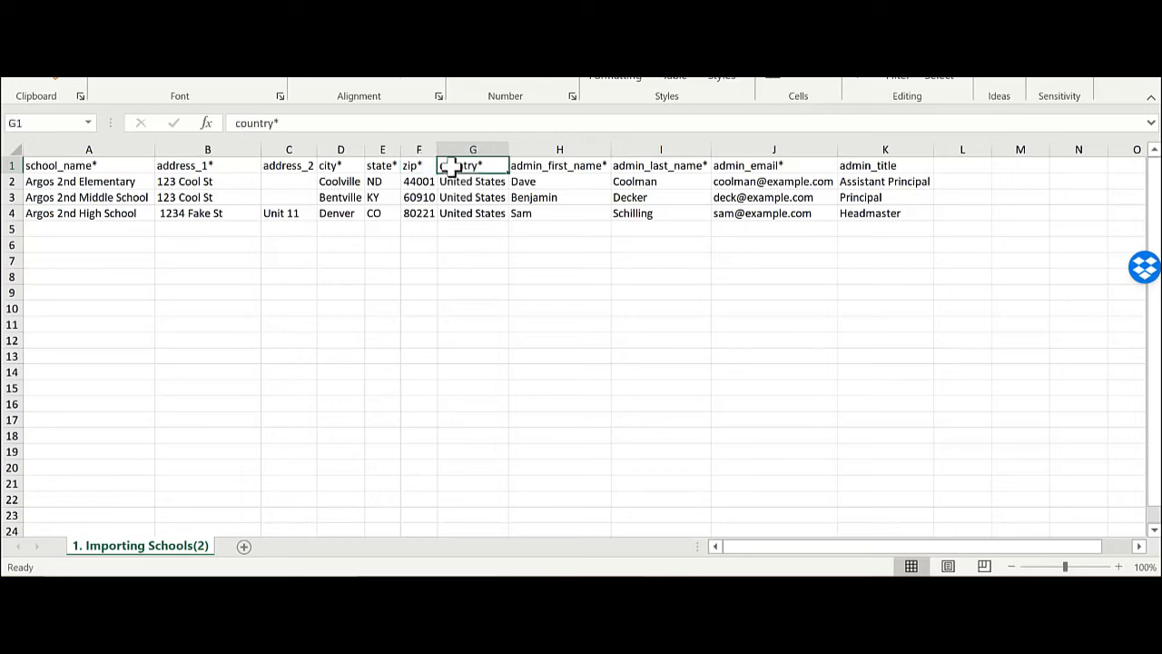
click(528, 165)
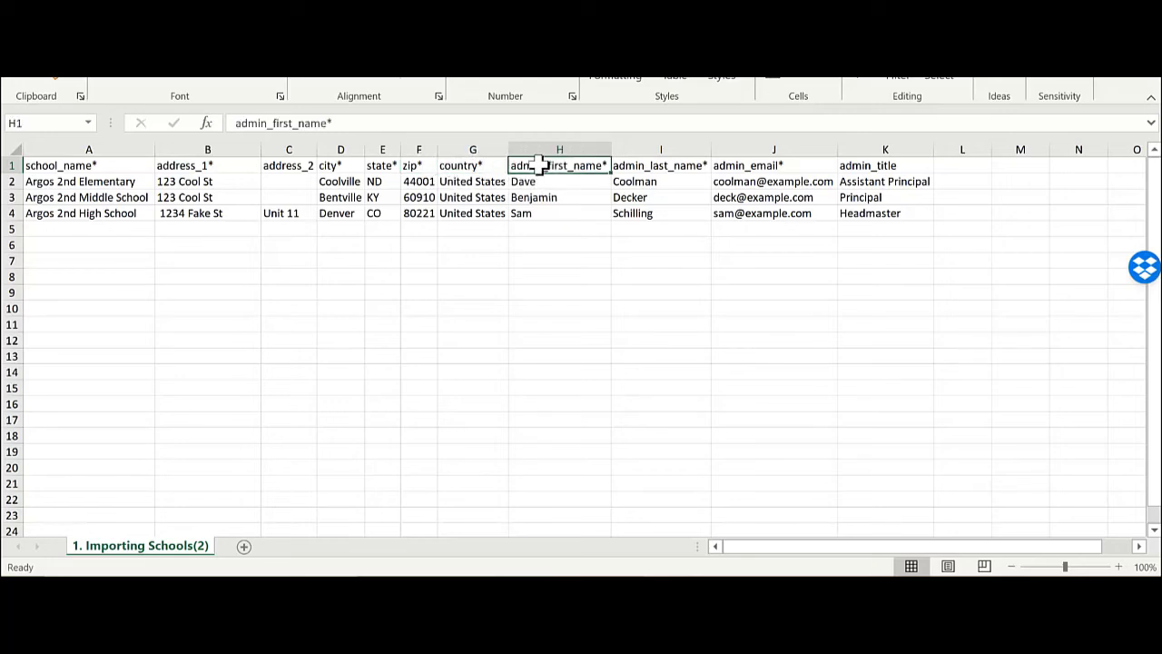
click(658, 165)
click(744, 164)
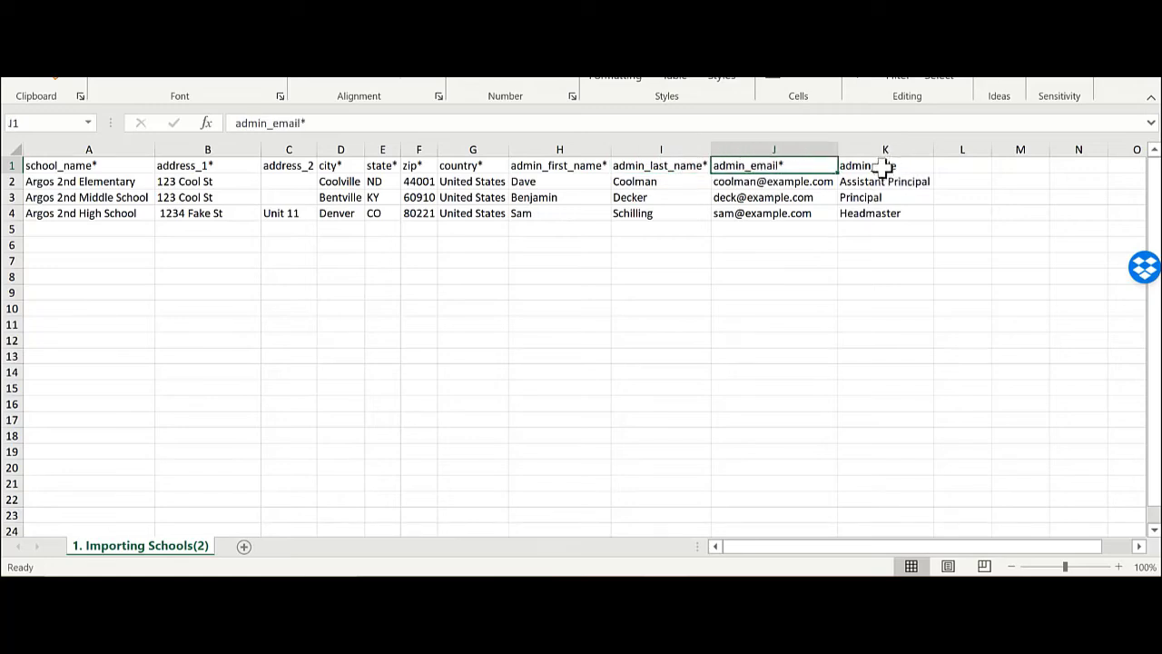
click(886, 163)
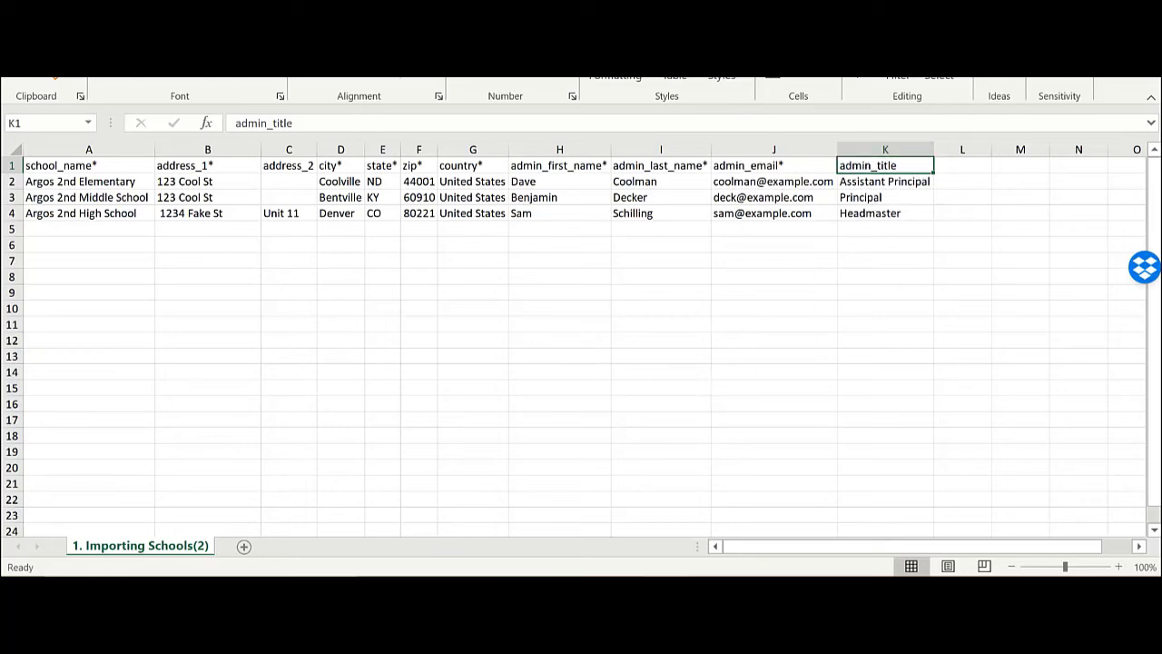
click(43, 166)
click(195, 165)
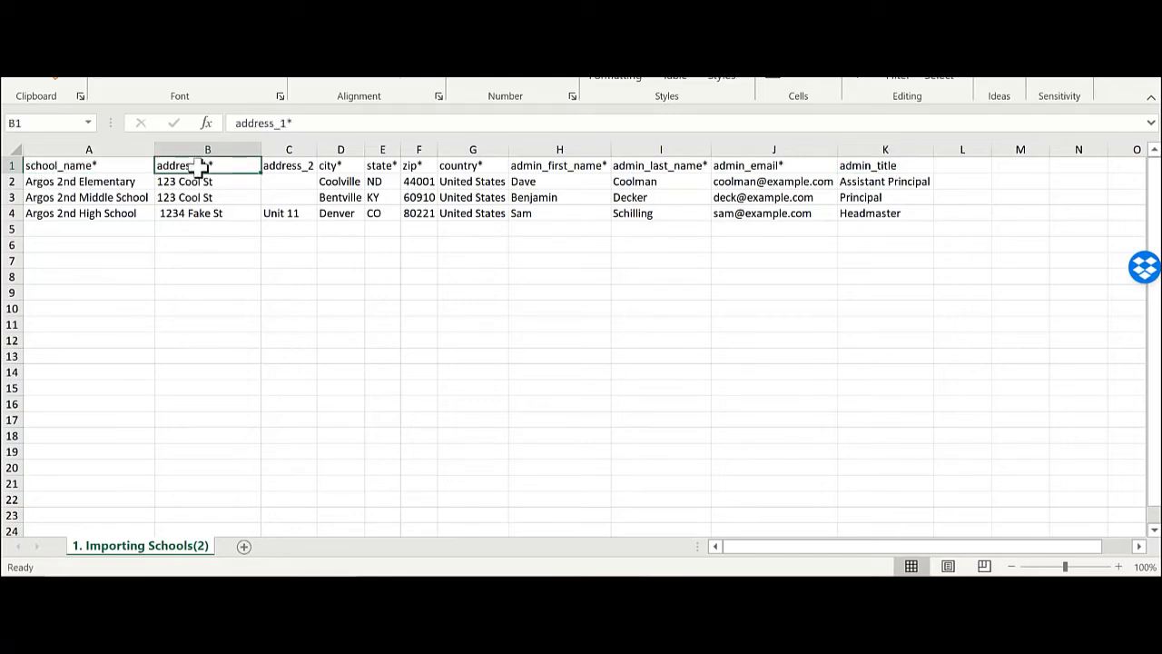
click(297, 166)
click(352, 163)
click(386, 163)
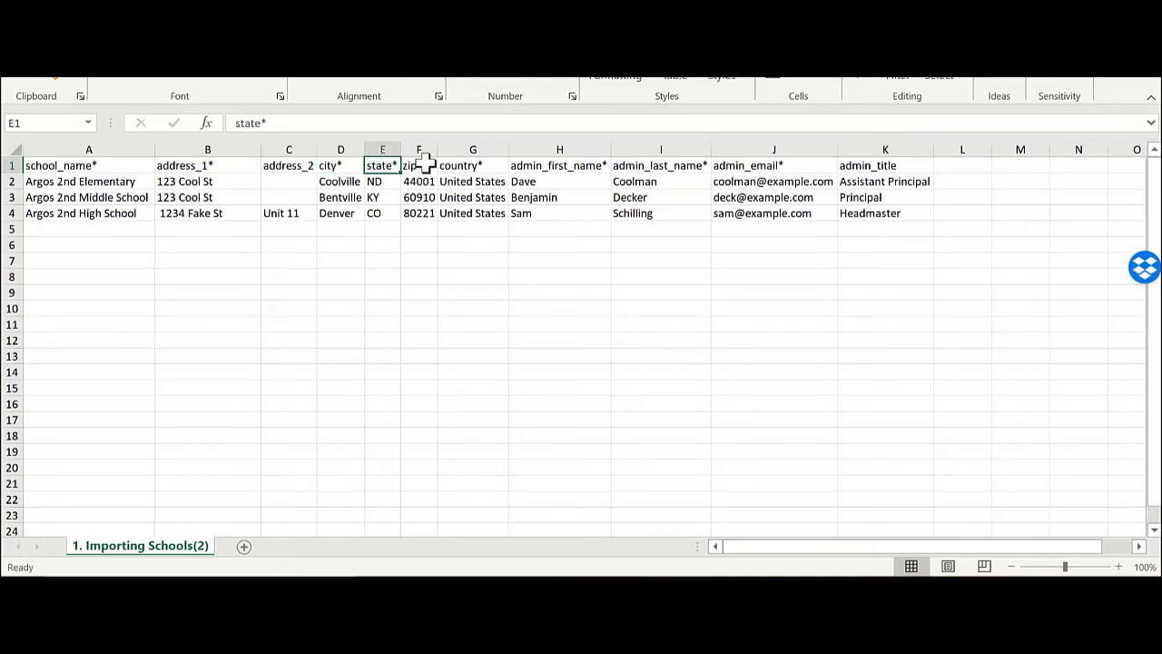
click(423, 165)
click(454, 166)
click(572, 165)
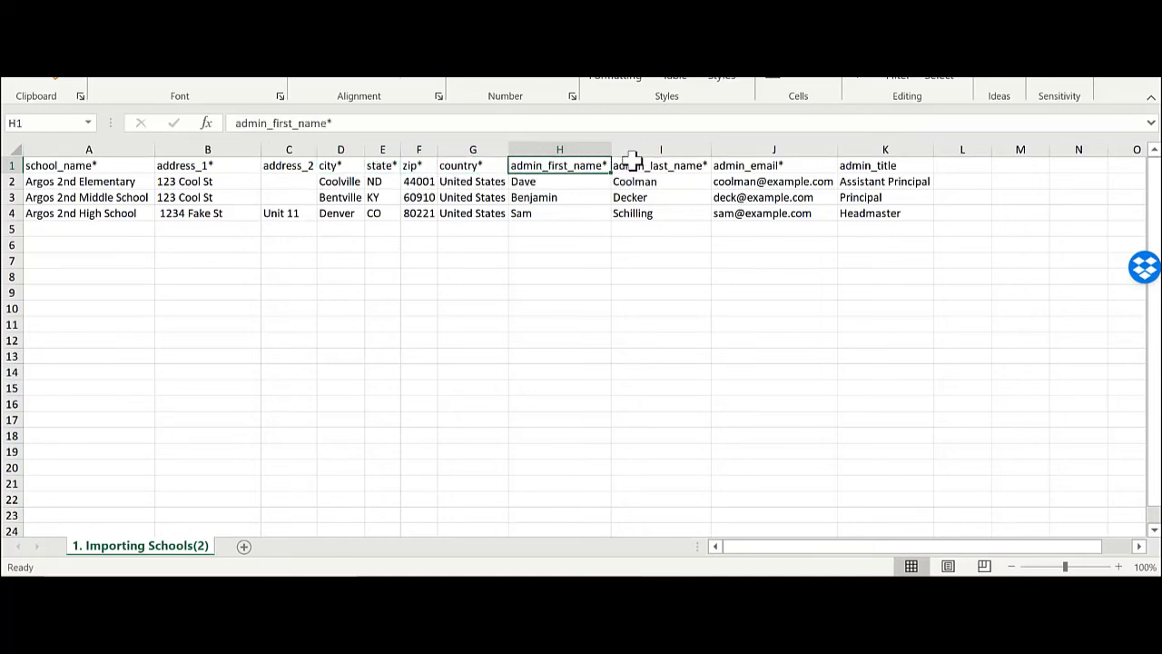
click(637, 166)
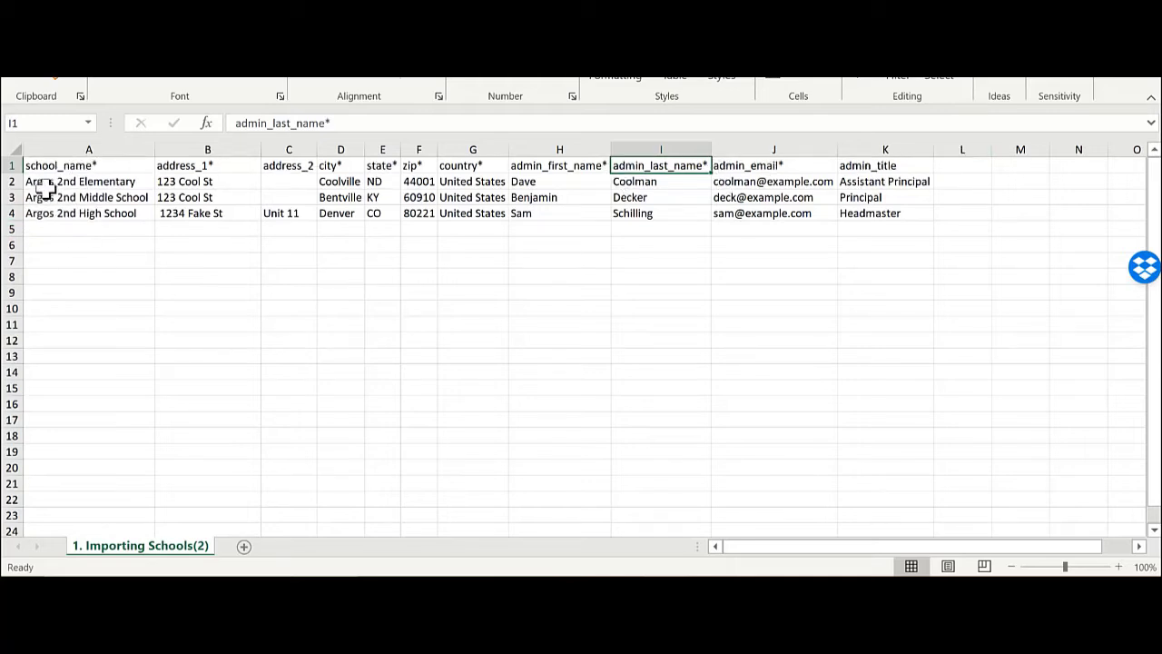
Step: Remove the leading space from the high school's address_1 in cell B4 and clear its address_2 entry in C4
click(181, 218)
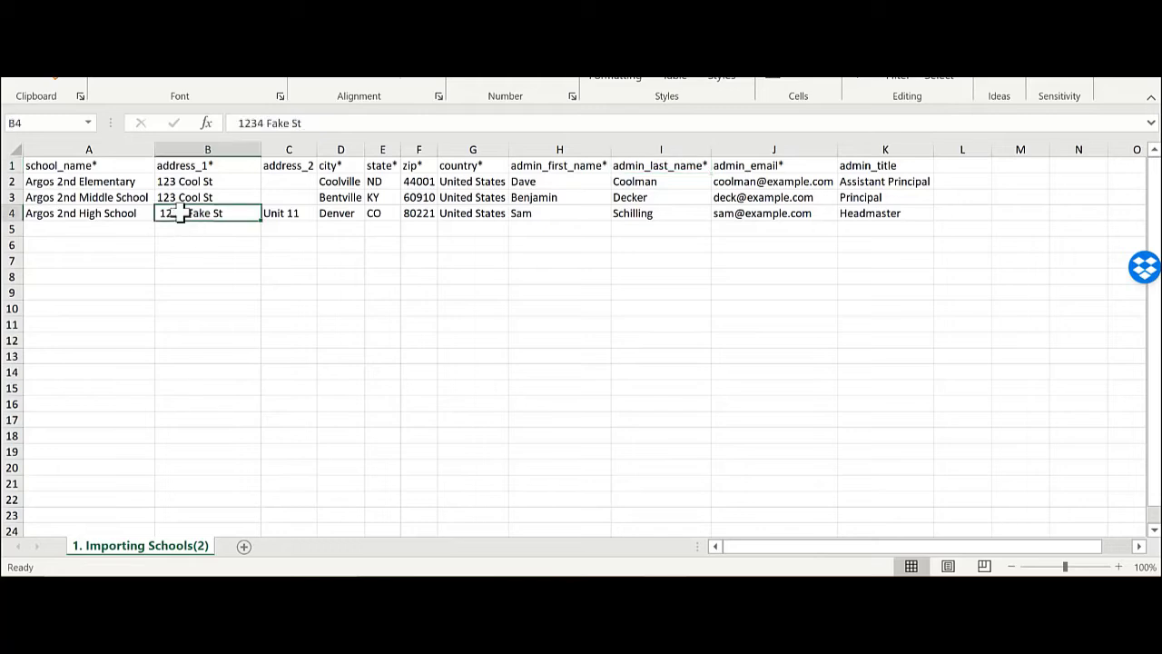
click(239, 123)
key(BackSpace)
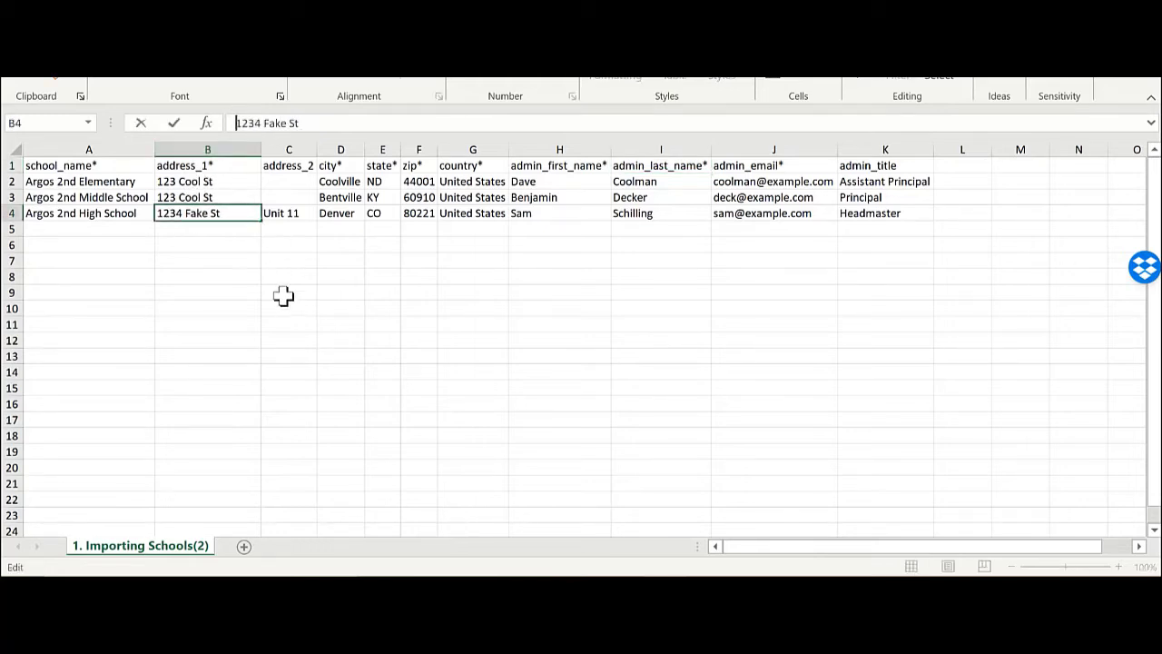
click(288, 213)
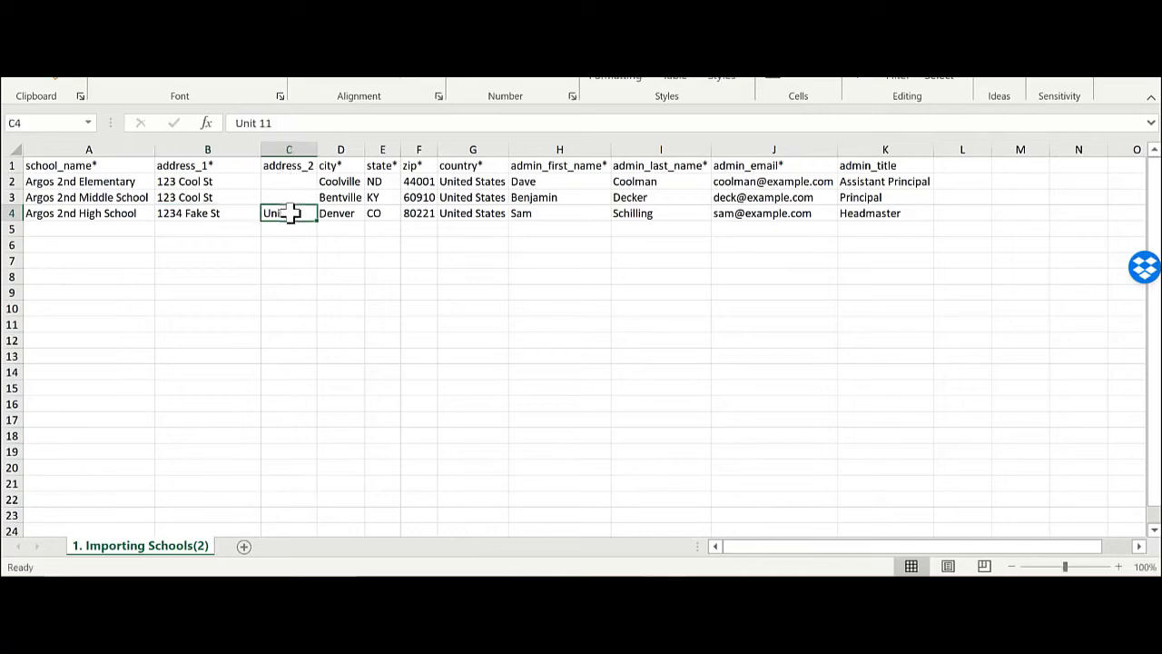
key(Delete)
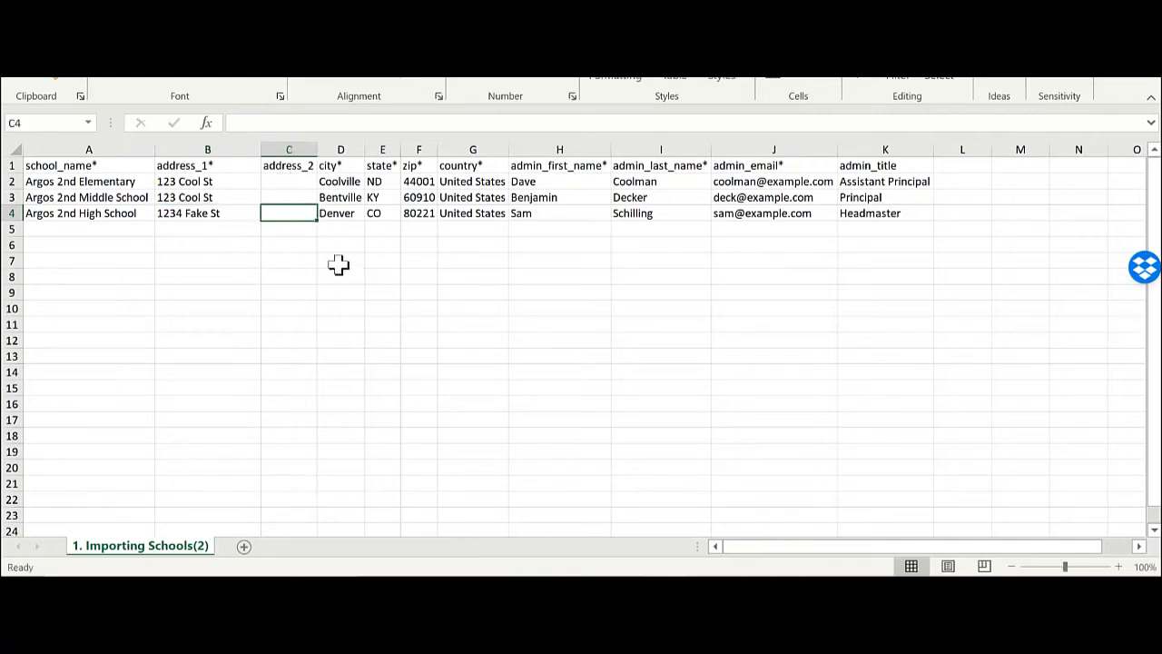
Step: Set the state to CO for the elementary and middle schools in cells E2 and E3
click(341, 181)
click(376, 185)
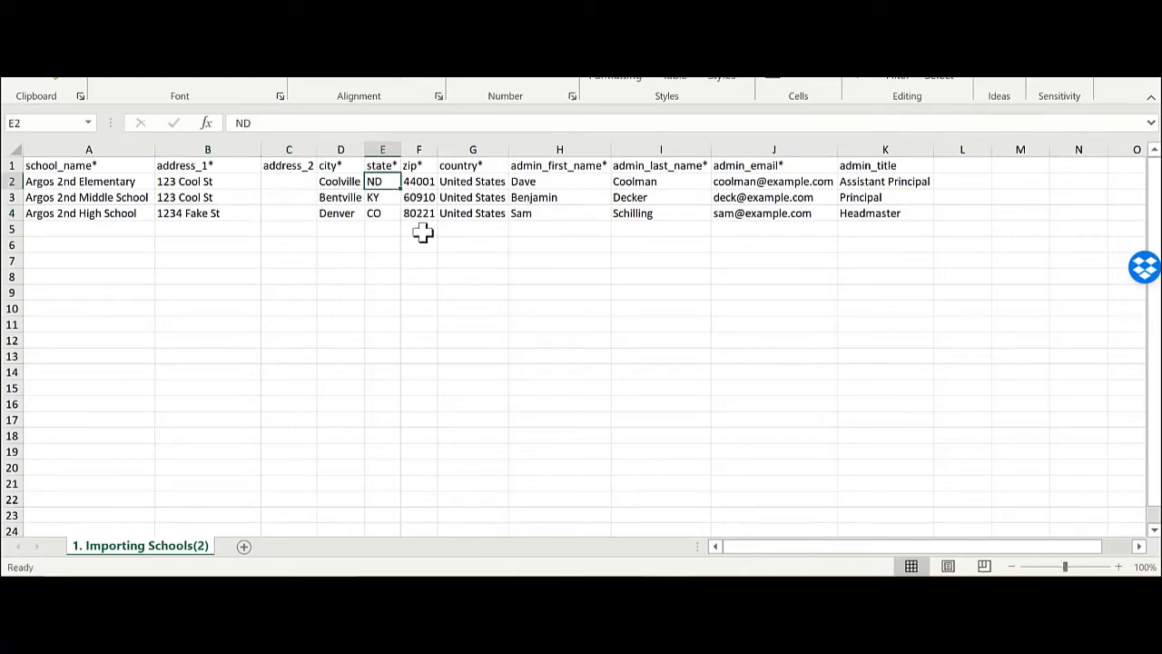
text(CO)
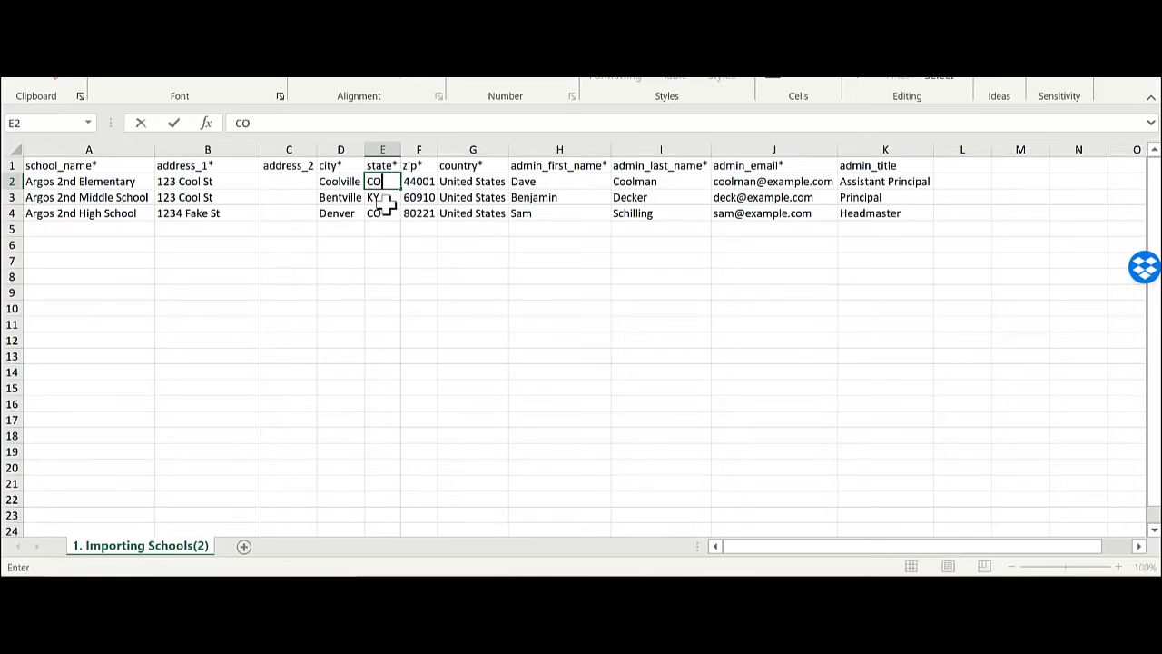
click(386, 198)
text(CO)
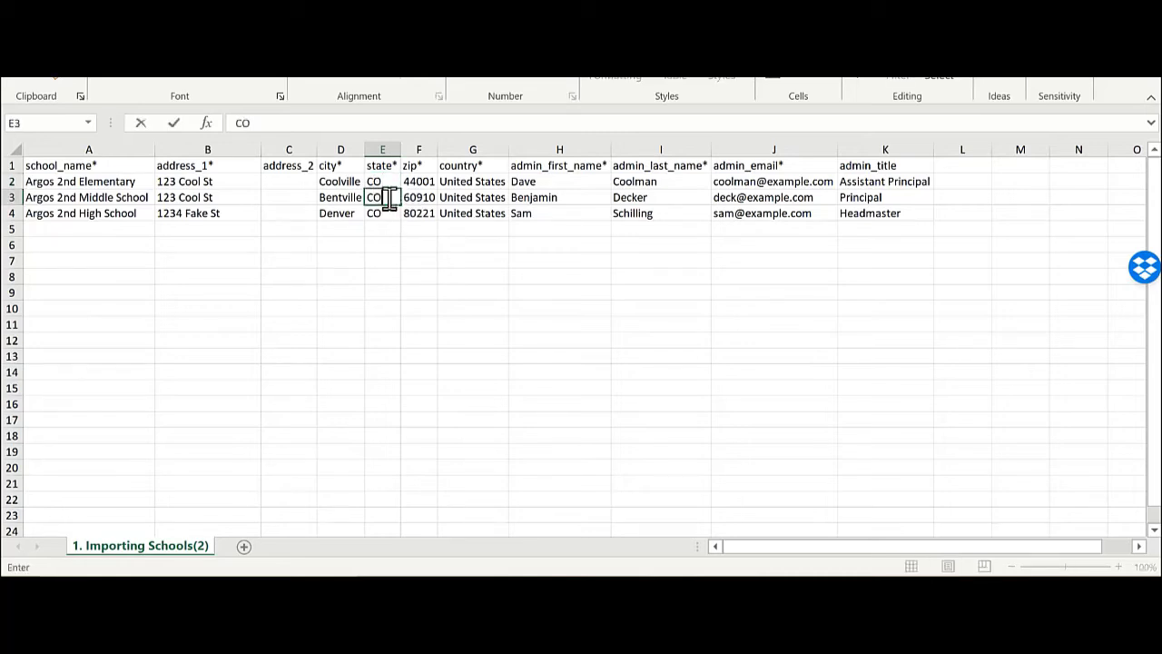
Step: Set the elementary school's city in cell D2 to Ft. Collings and auto-fit all columns of the sheet
click(342, 185)
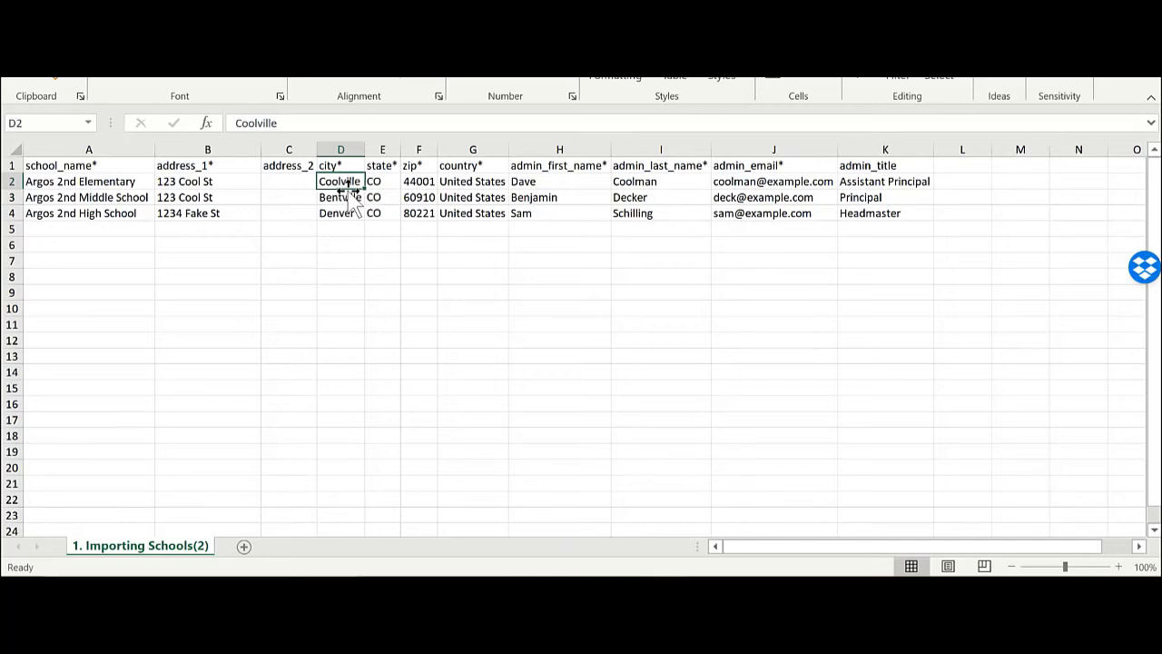
text(Ft. Collings)
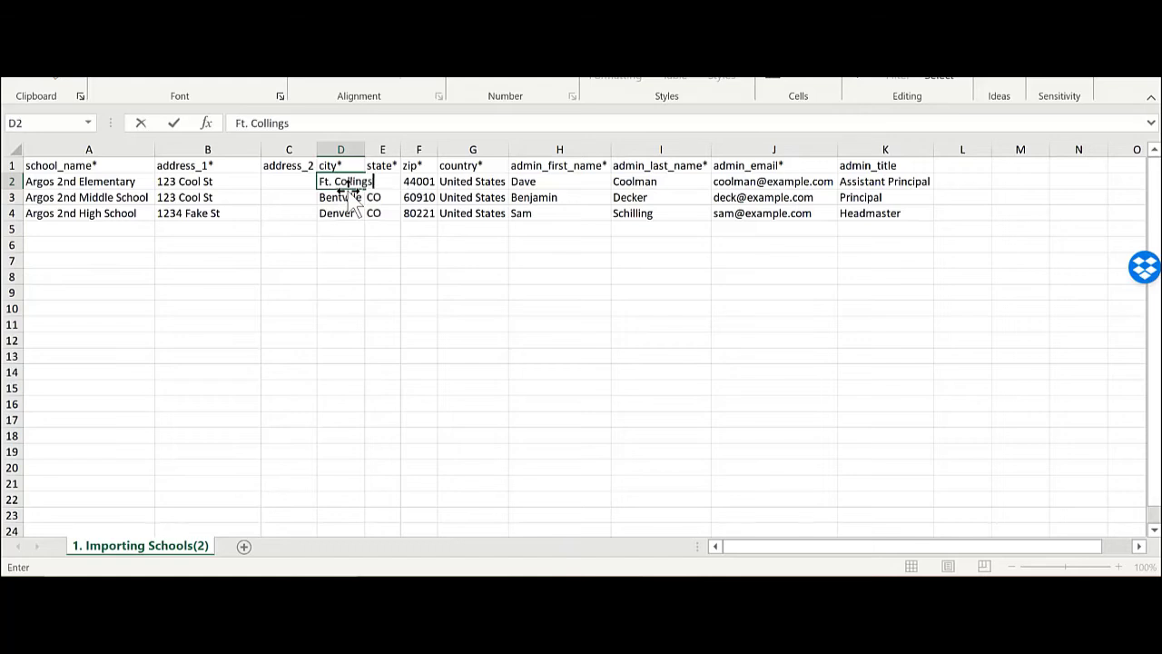
click(338, 291)
click(340, 181)
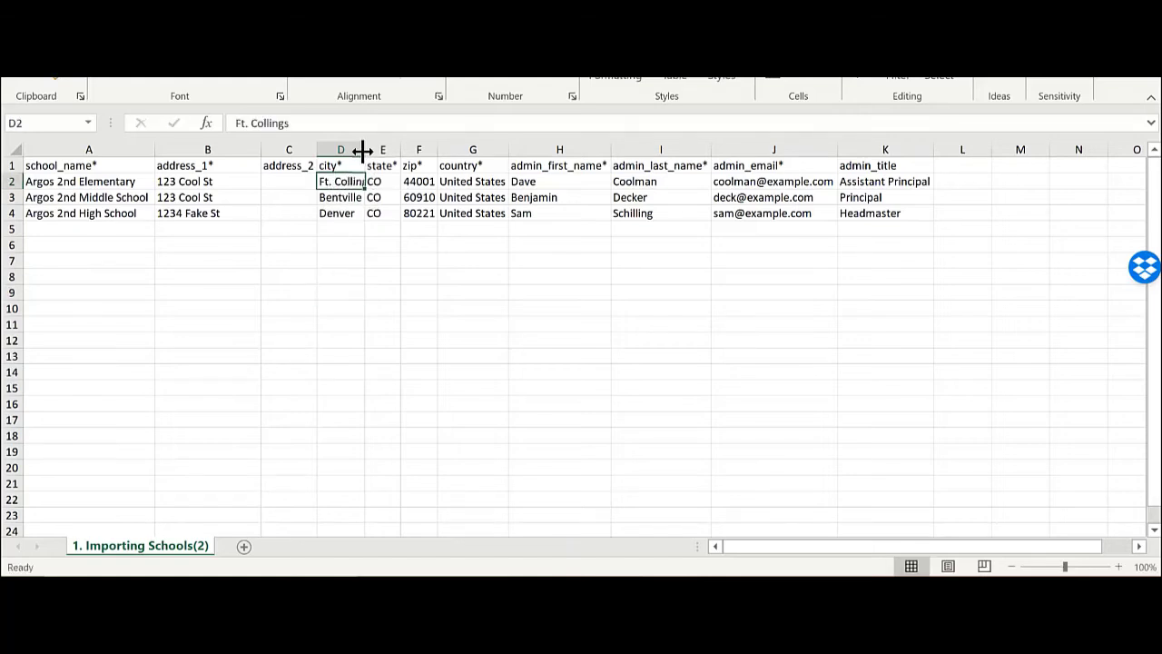
click(14, 149)
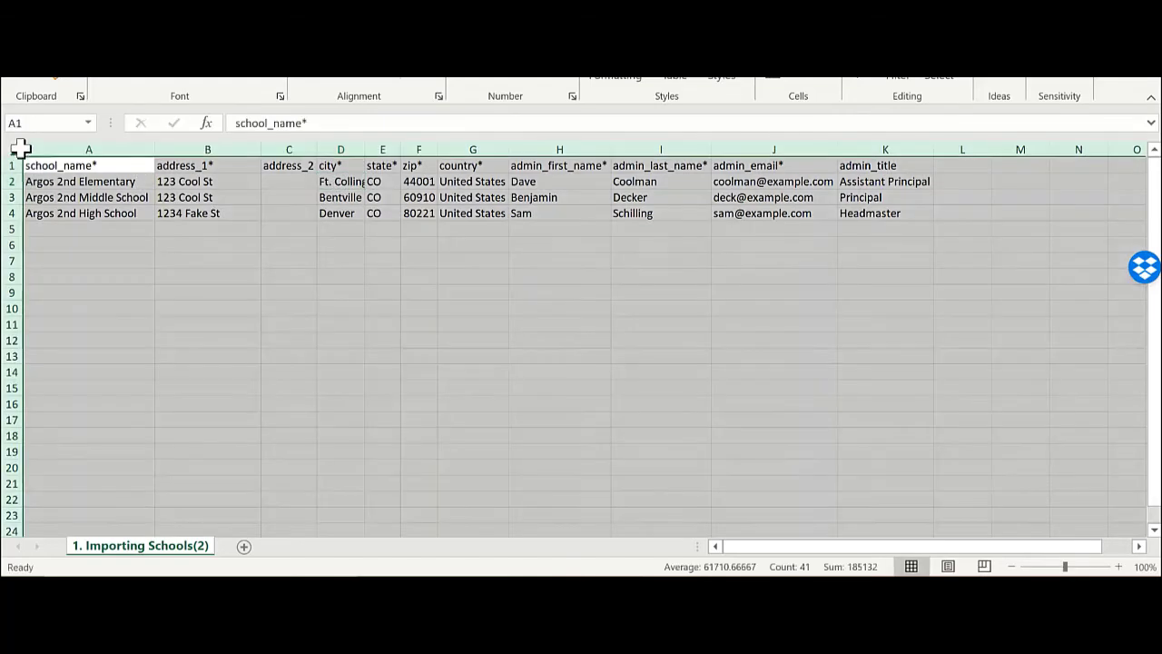
double_click(317, 145)
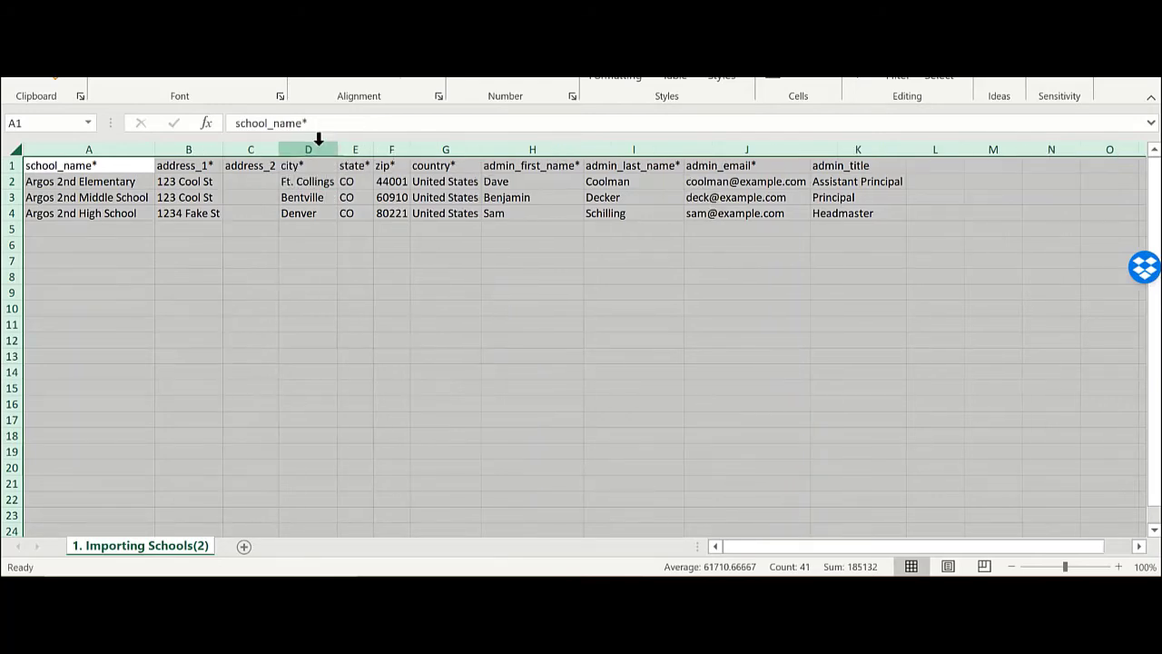
click(454, 338)
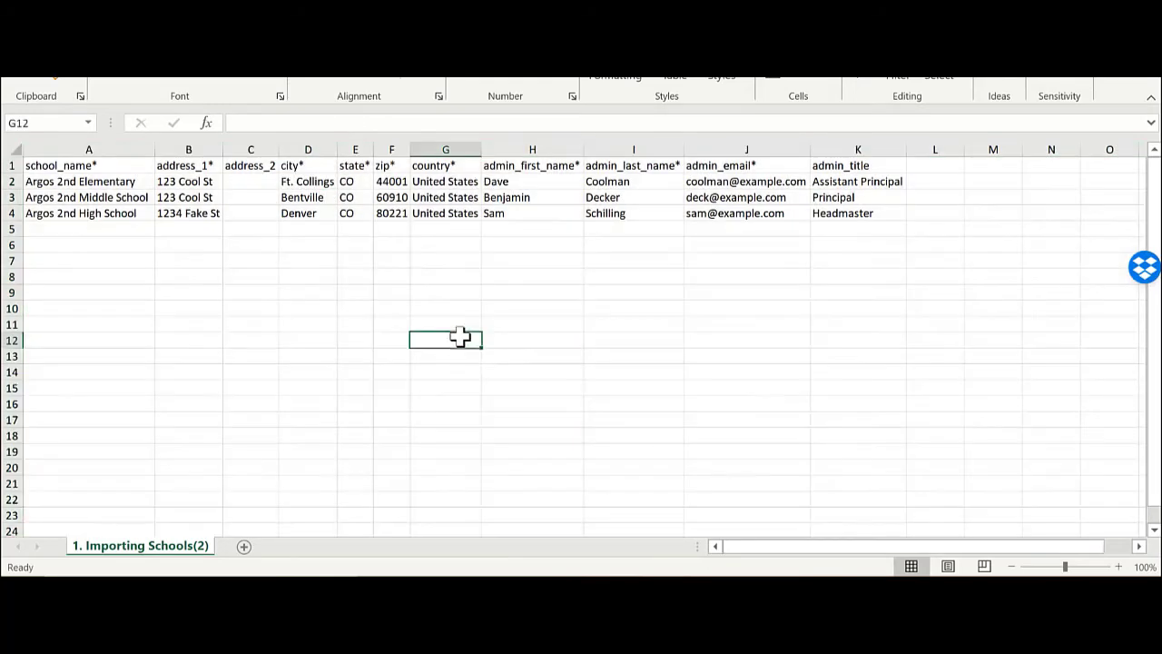
Step: Fill the city from cell D2 and the zip code from cell F2 down through row 4
click(313, 182)
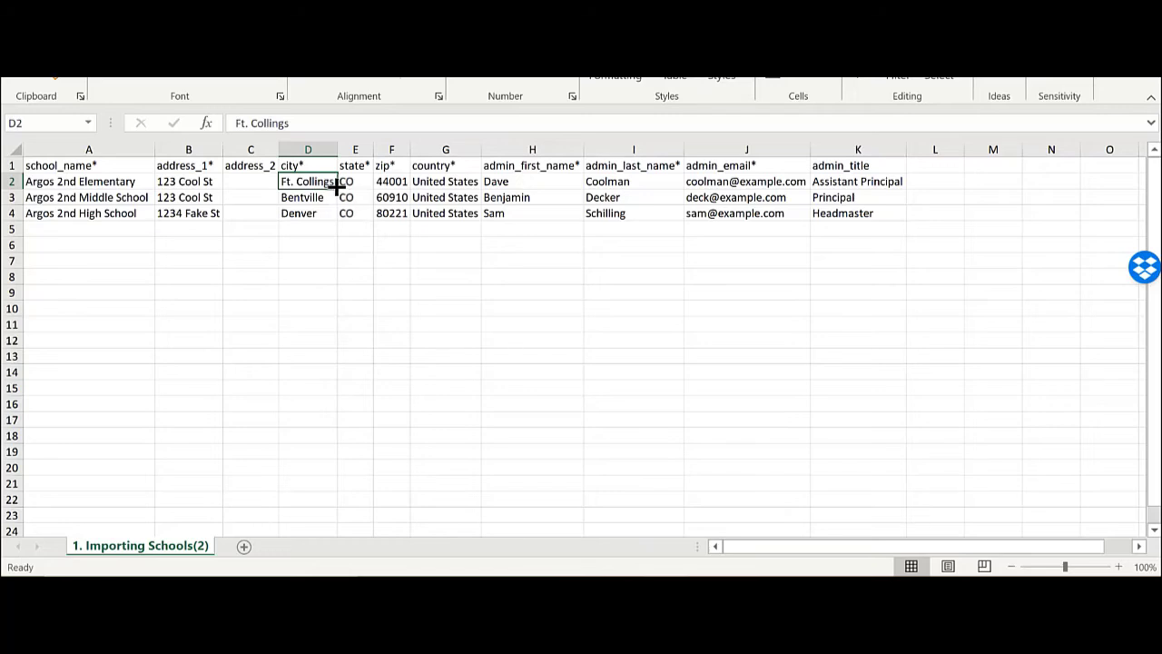
drag(337, 185, 334, 218)
click(318, 289)
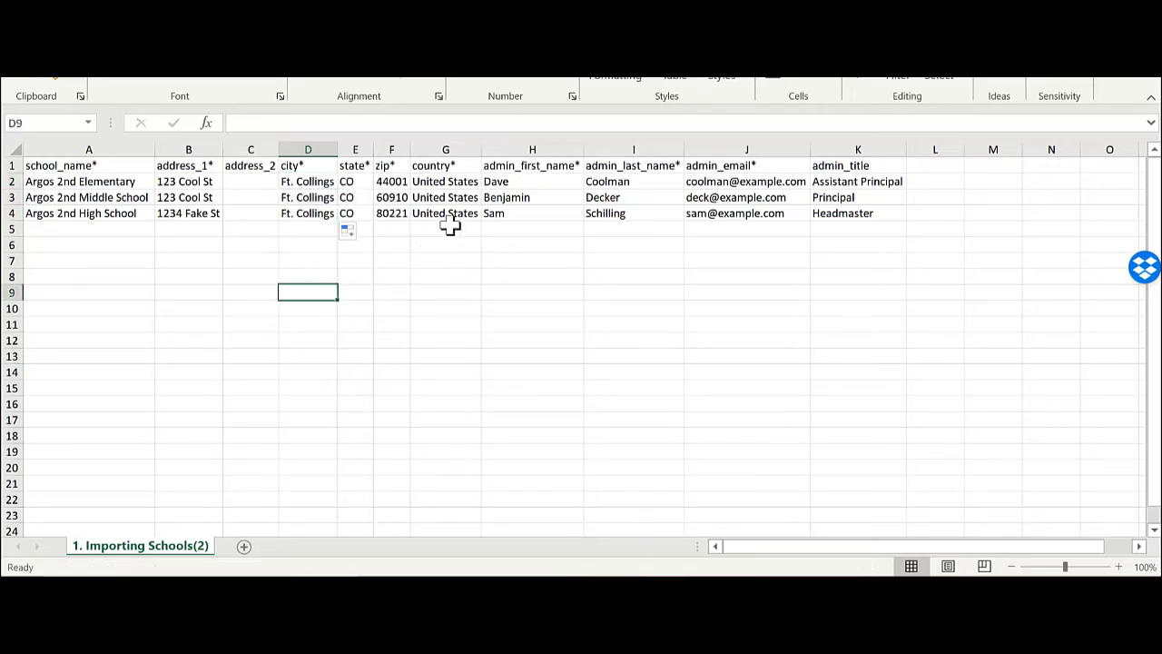
click(391, 182)
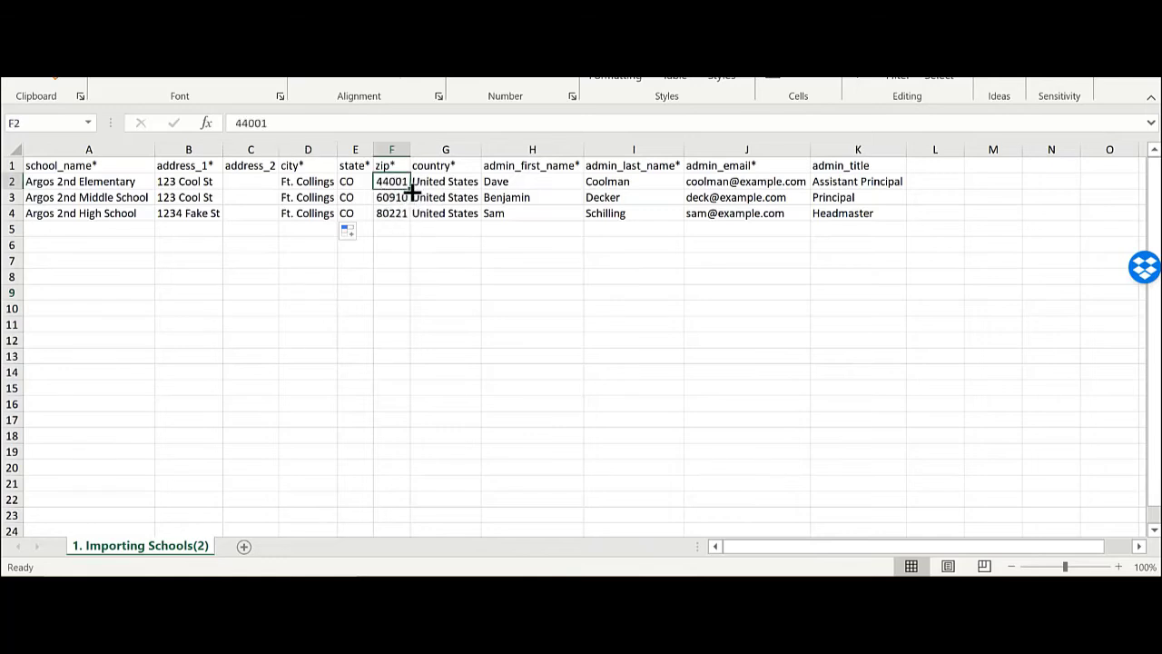
drag(410, 189, 410, 218)
click(391, 276)
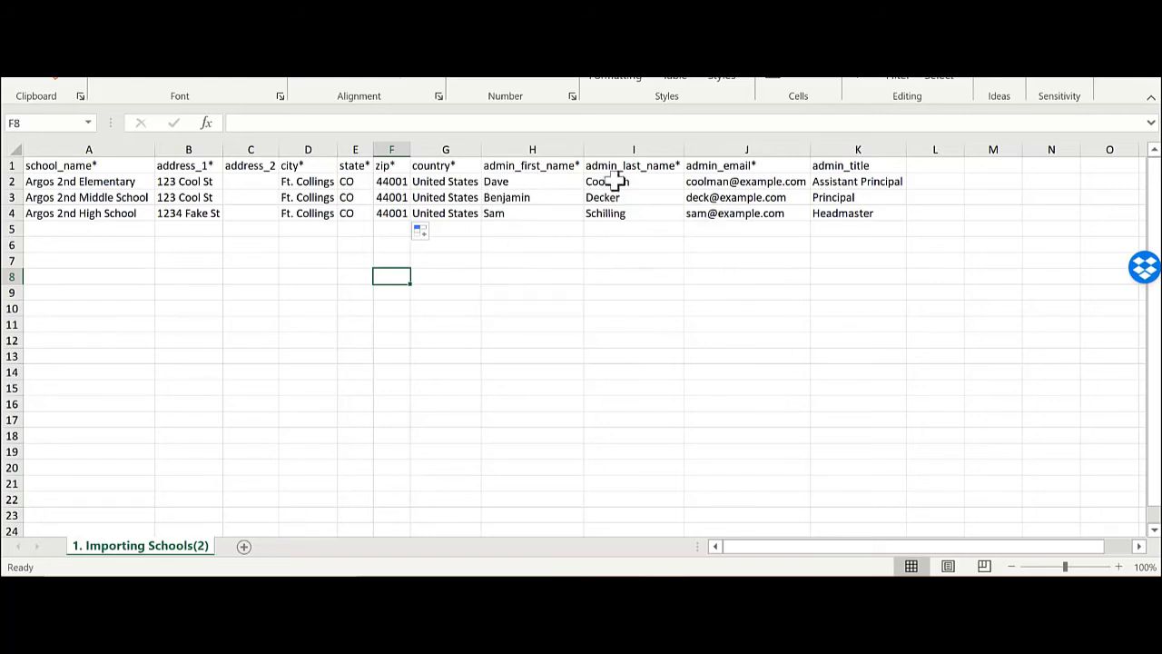
Step: Change the domain of the elementary school administrator's email in cell J2 to argos.com
click(710, 184)
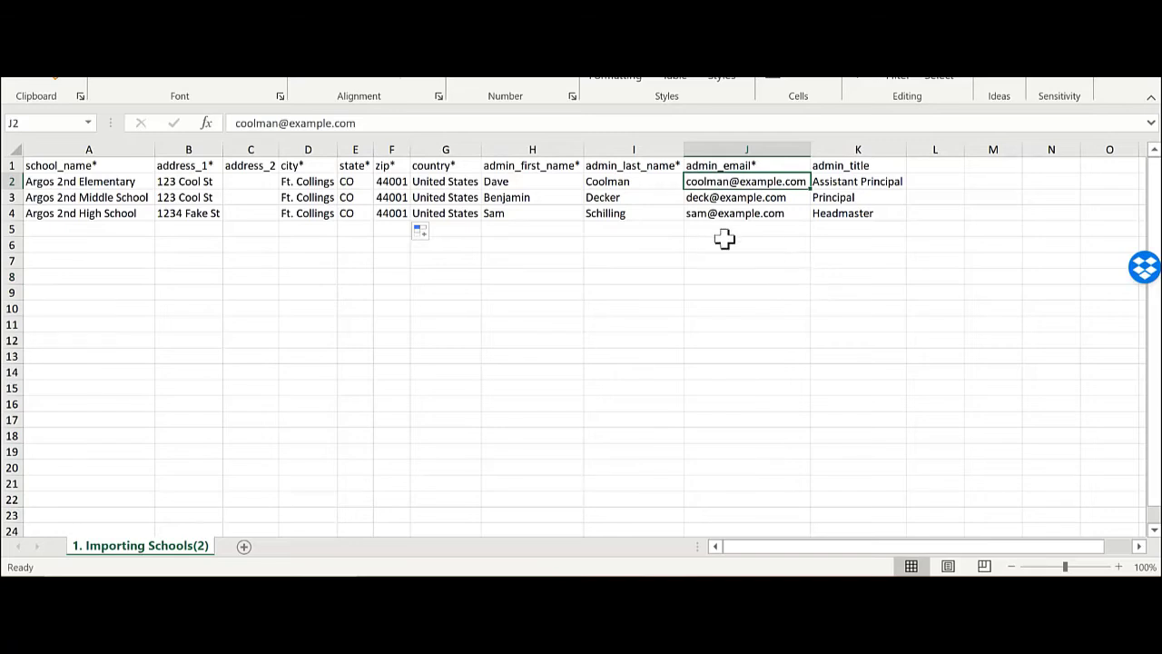
click(289, 123)
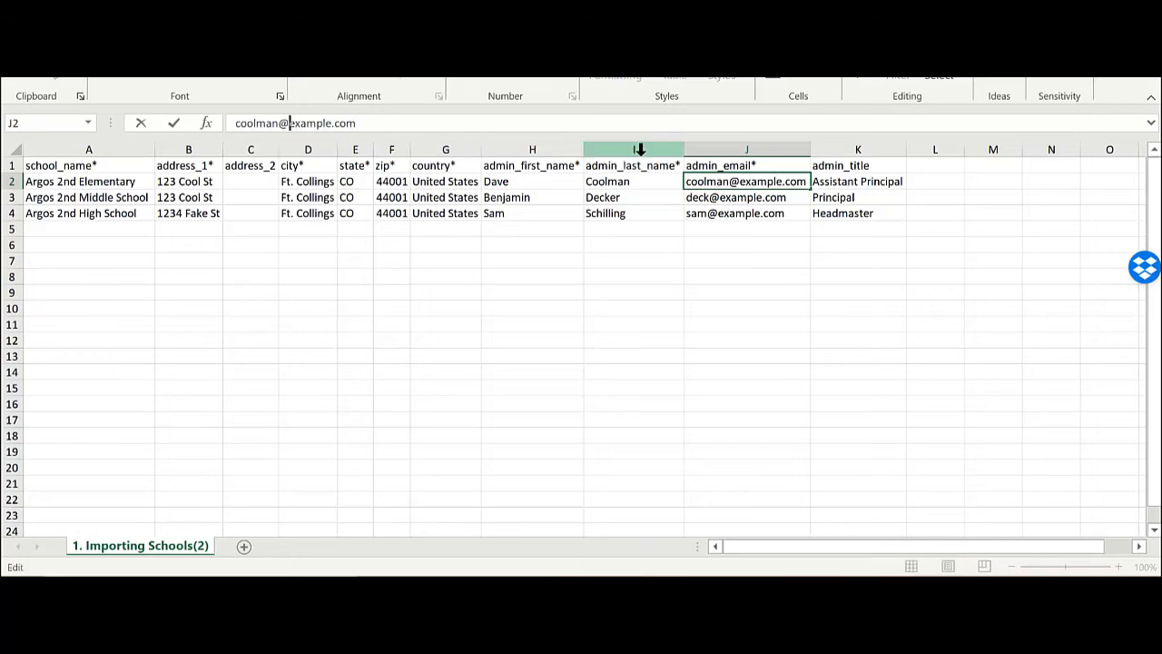
text(argos)
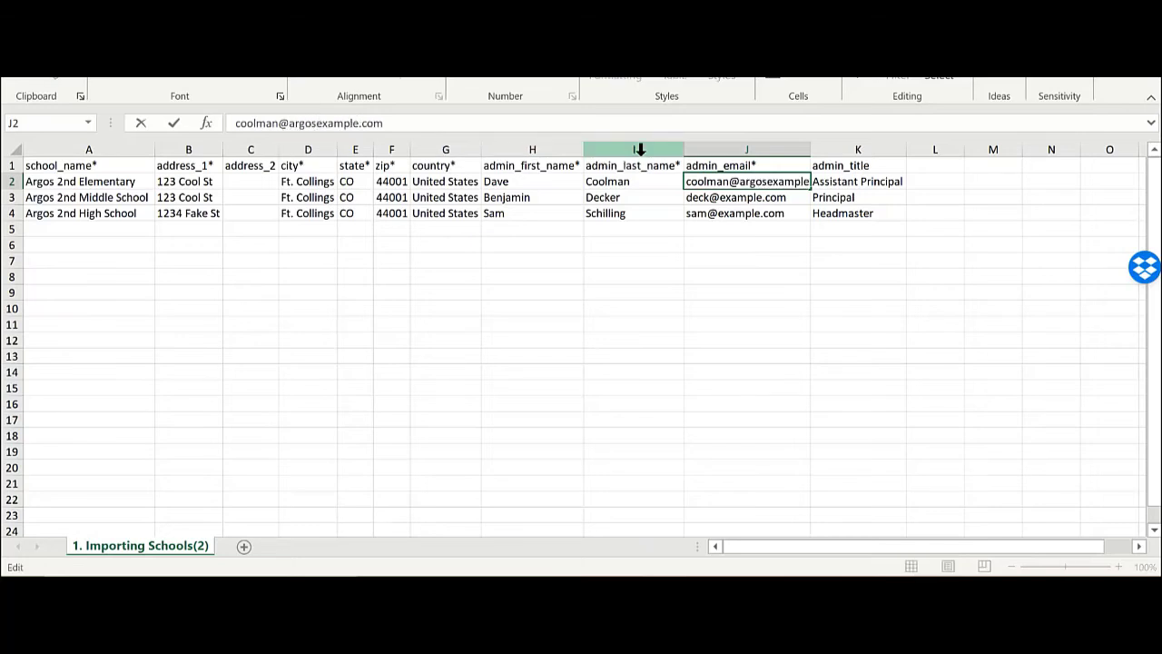
key(Delete)
key(Delete)
key(Delete)
key(Delete)
key(Delete)
key(Delete)
key(Delete)
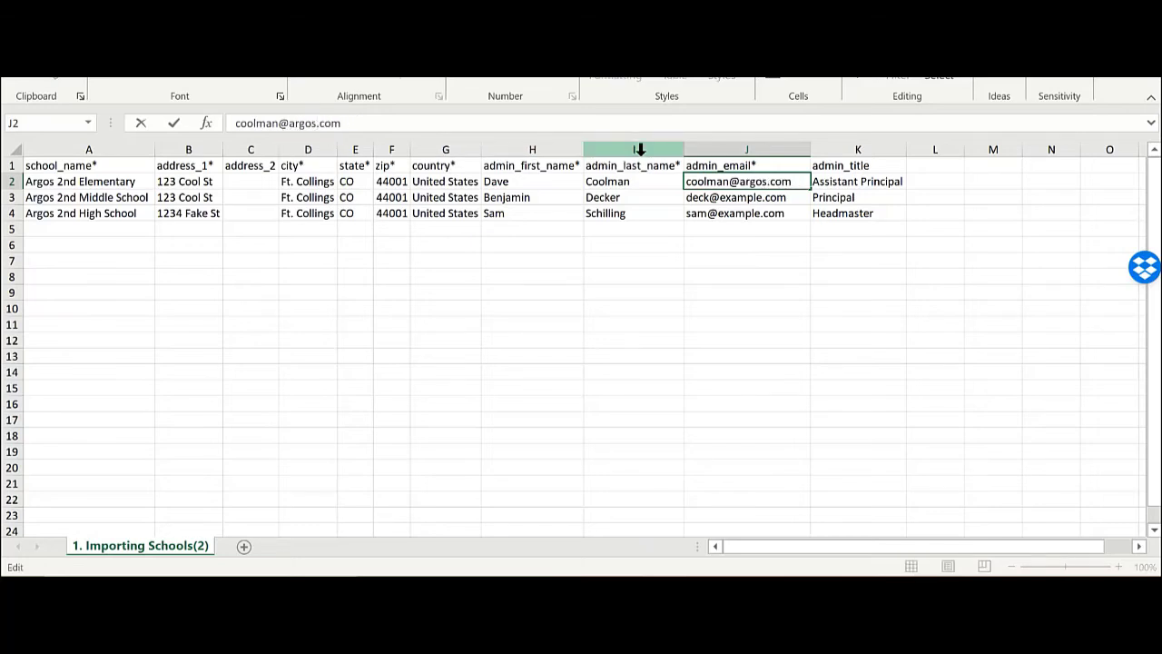
Step: Replace the middle school administrator's email in cell J3 with a firstname.lastname address at argos.com
click(767, 201)
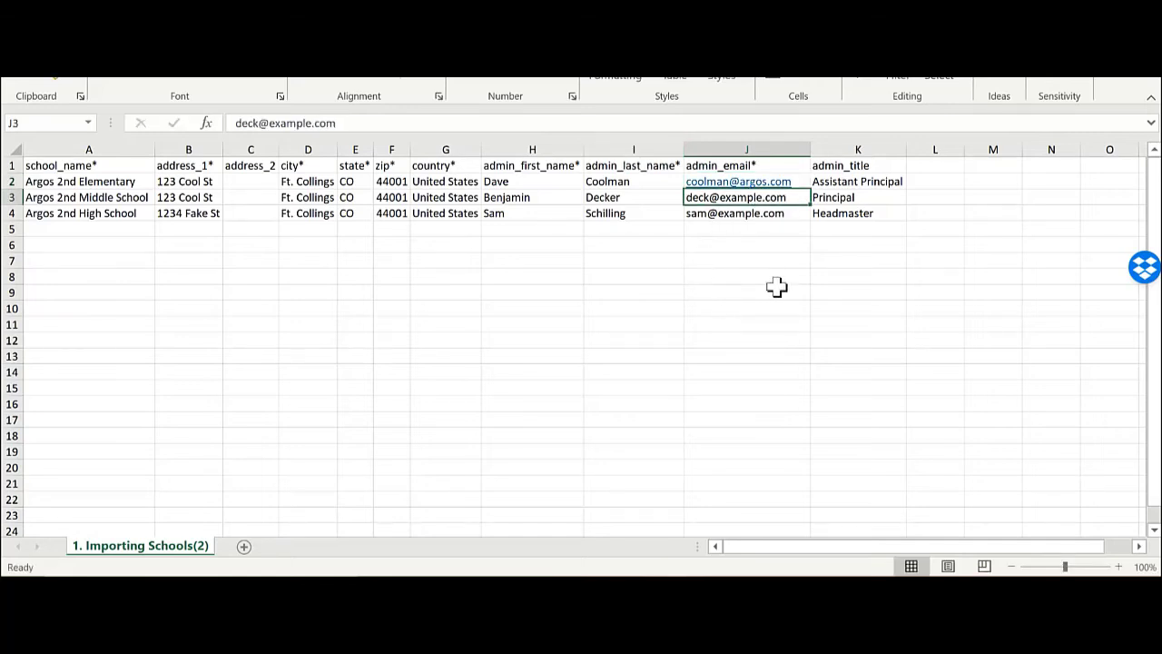
click(368, 122)
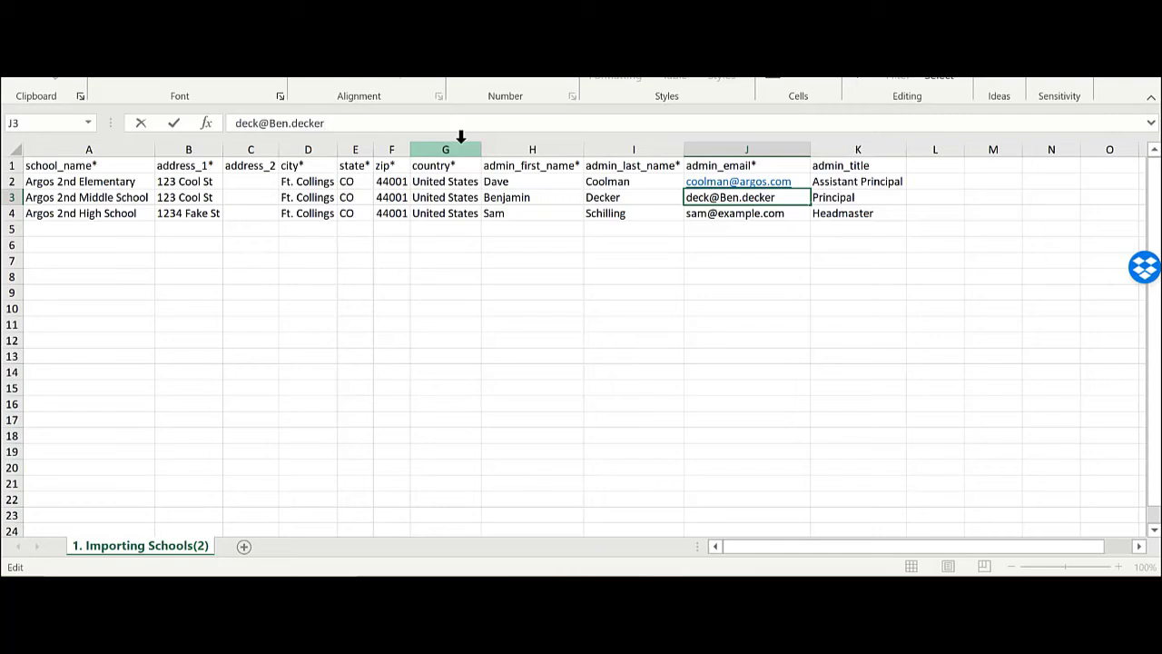
drag(720, 199, 670, 199)
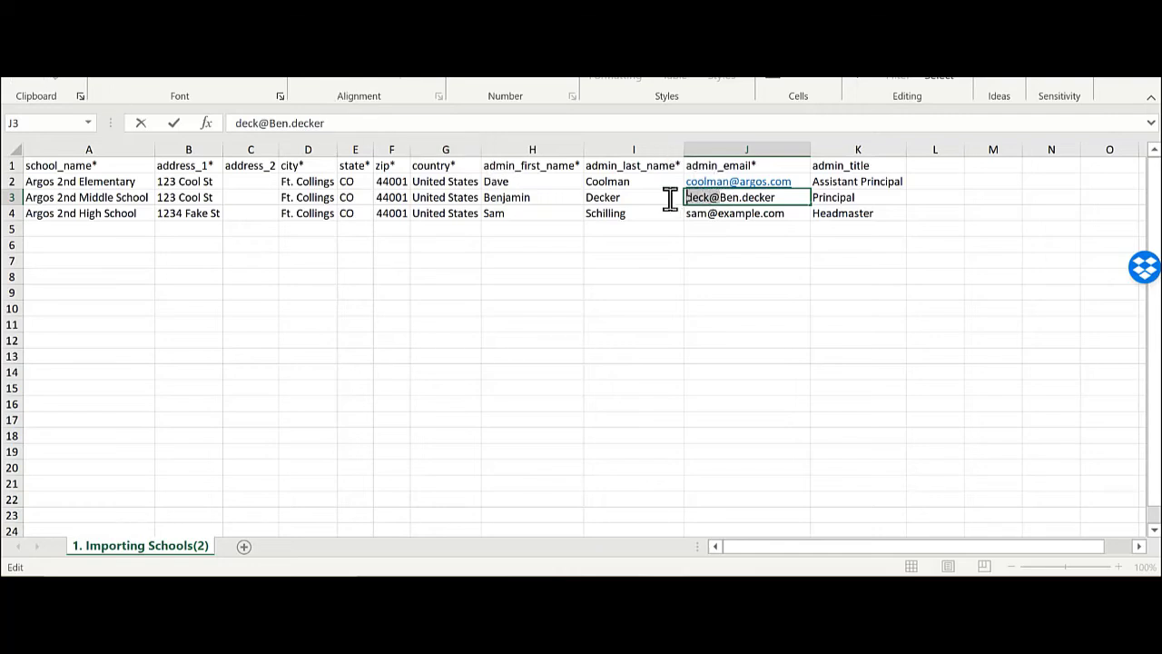
key(BackSpace)
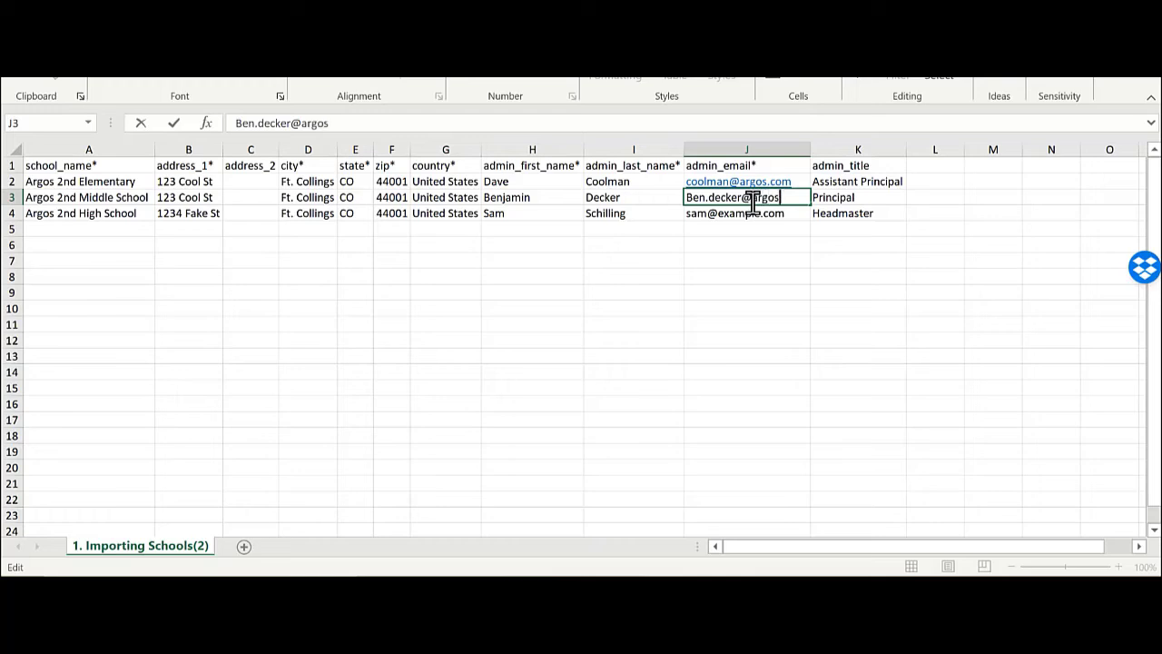
click(786, 297)
Step: Change the domain of the high school administrator's email in cell J4 to argos.com
click(722, 212)
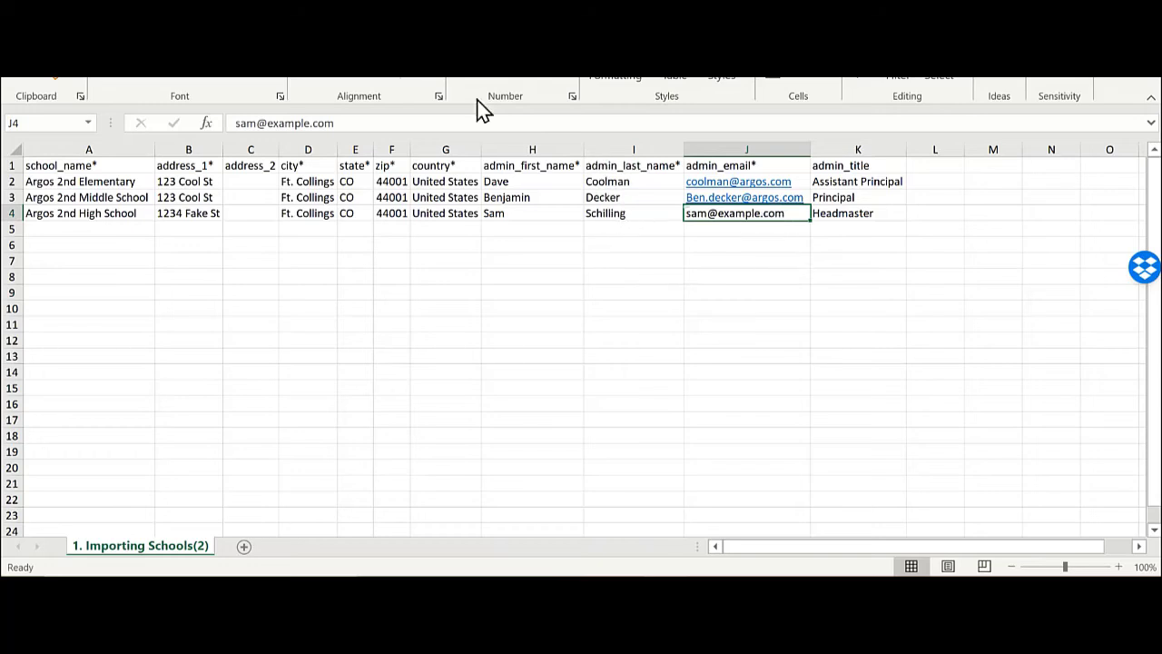
click(309, 122)
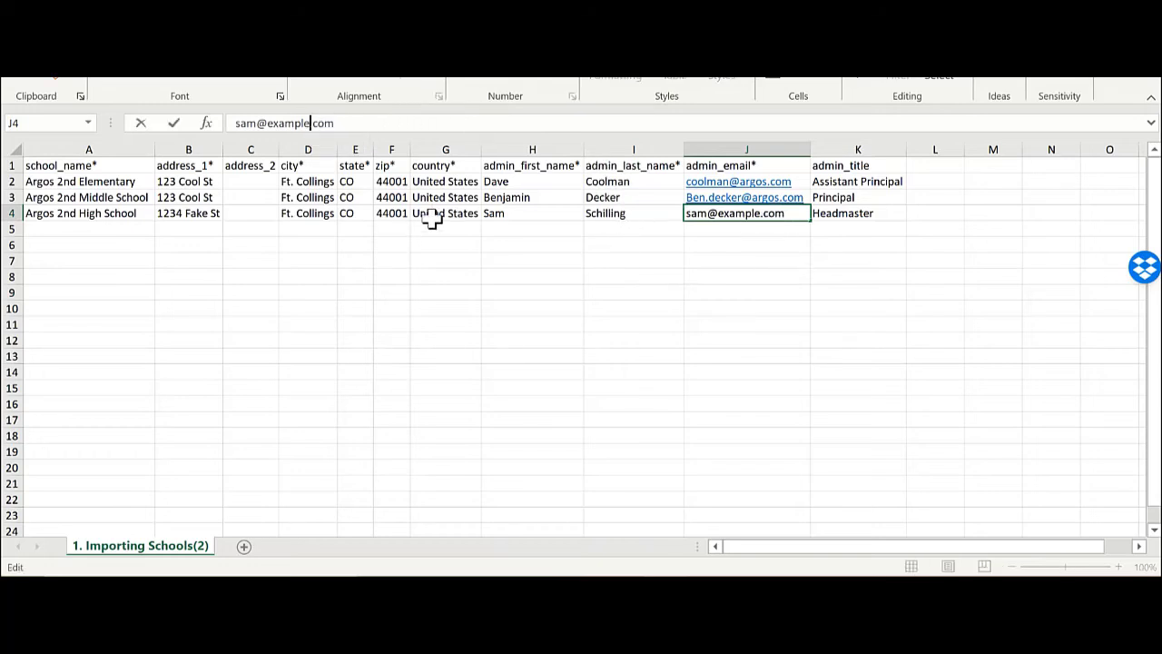
key(BackSpace)
key(BackSpace)
key(BackSpace)
key(BackSpace)
key(BackSpace)
key(BackSpace)
key(BackSpace)
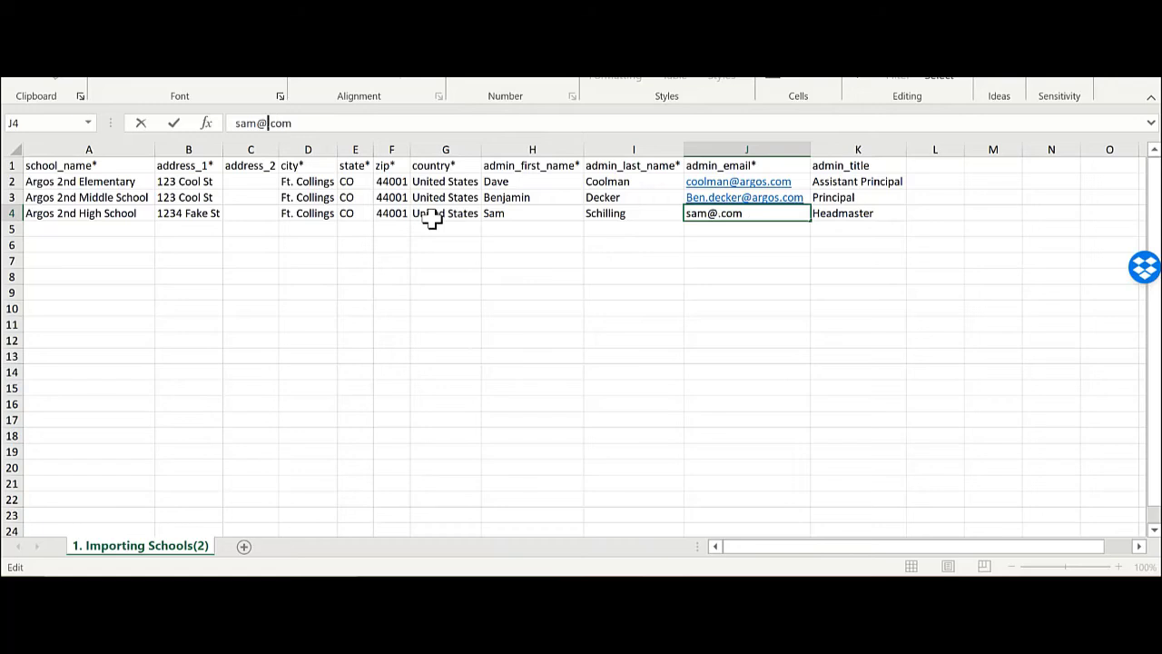
text(argos)
click(759, 309)
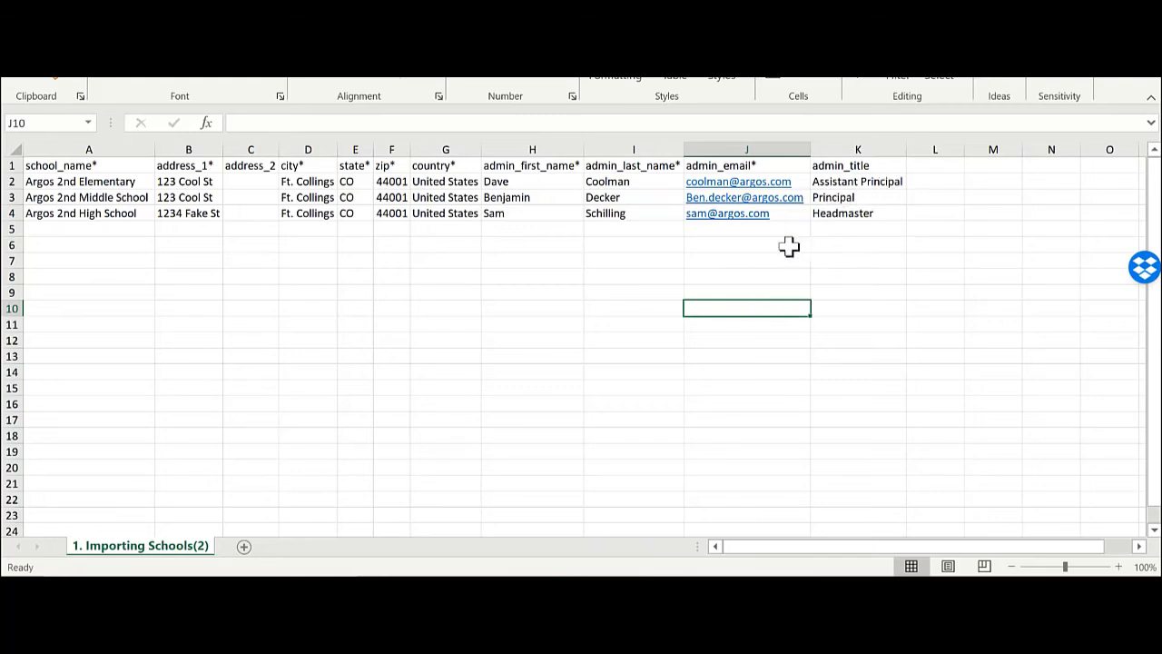
click(872, 182)
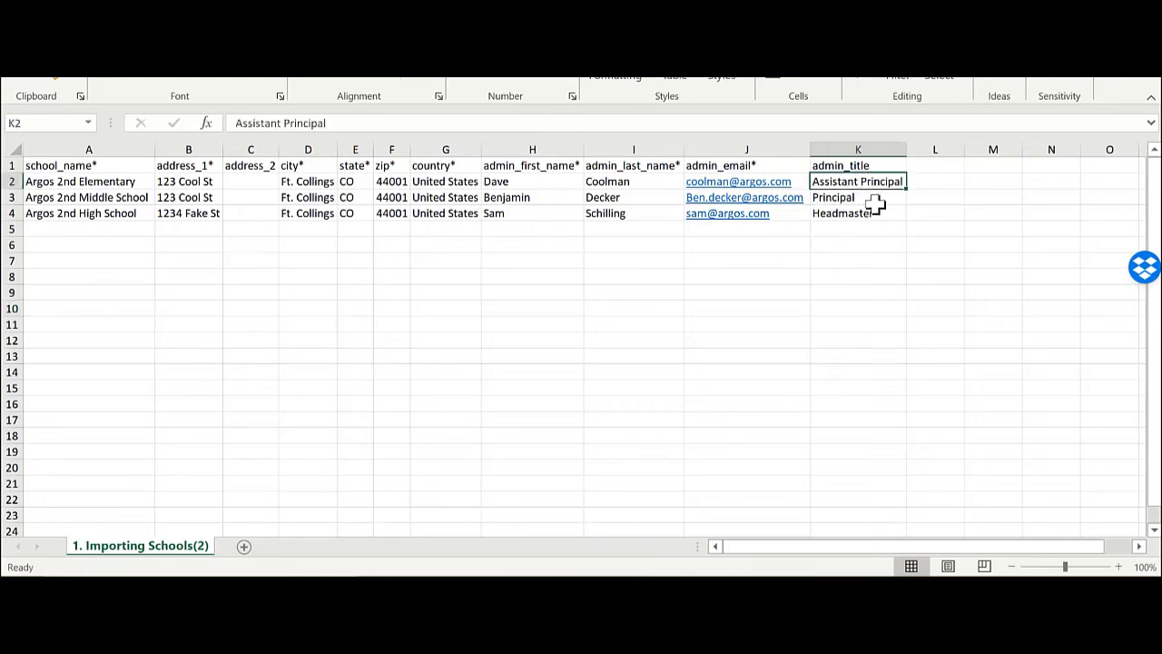
click(875, 198)
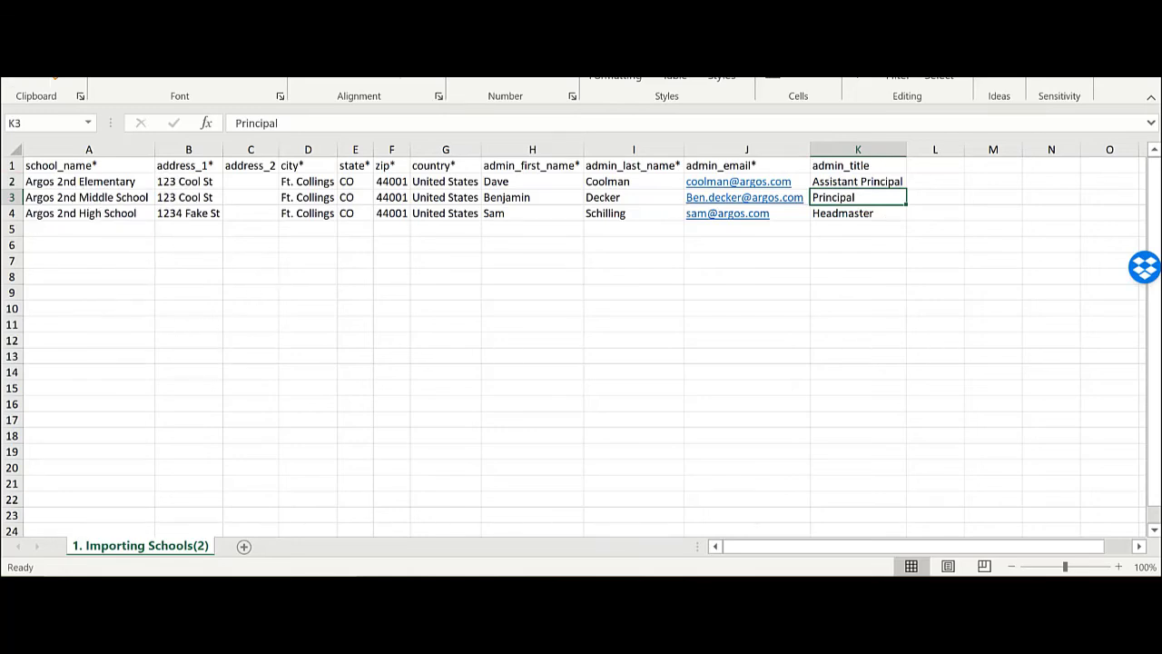
Step: Save a copy of the sheet as the comma-delimited file Step 1.1 Importing Schools data template.csv, replacing the existing file
key(alt+f)
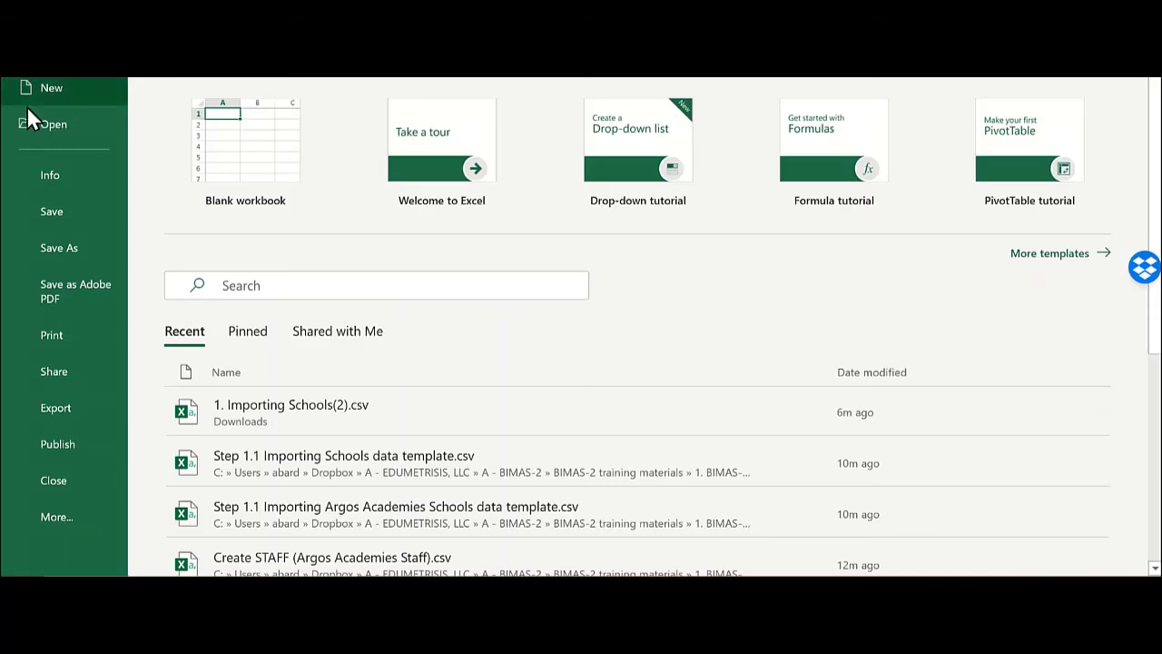
click(51, 249)
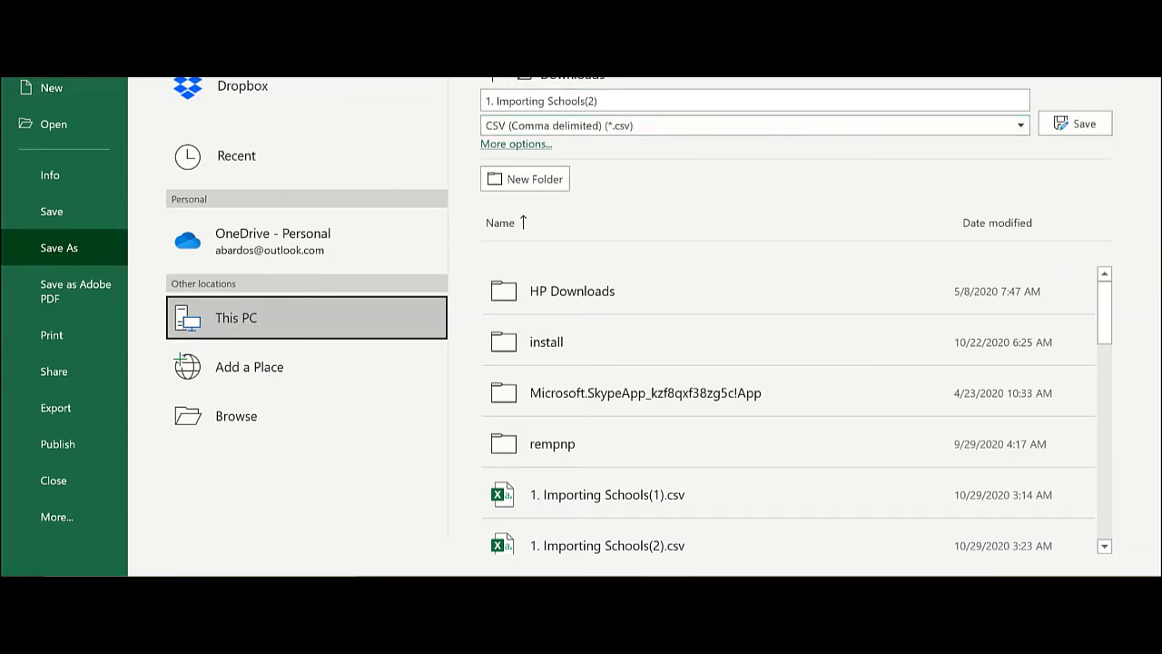
click(235, 420)
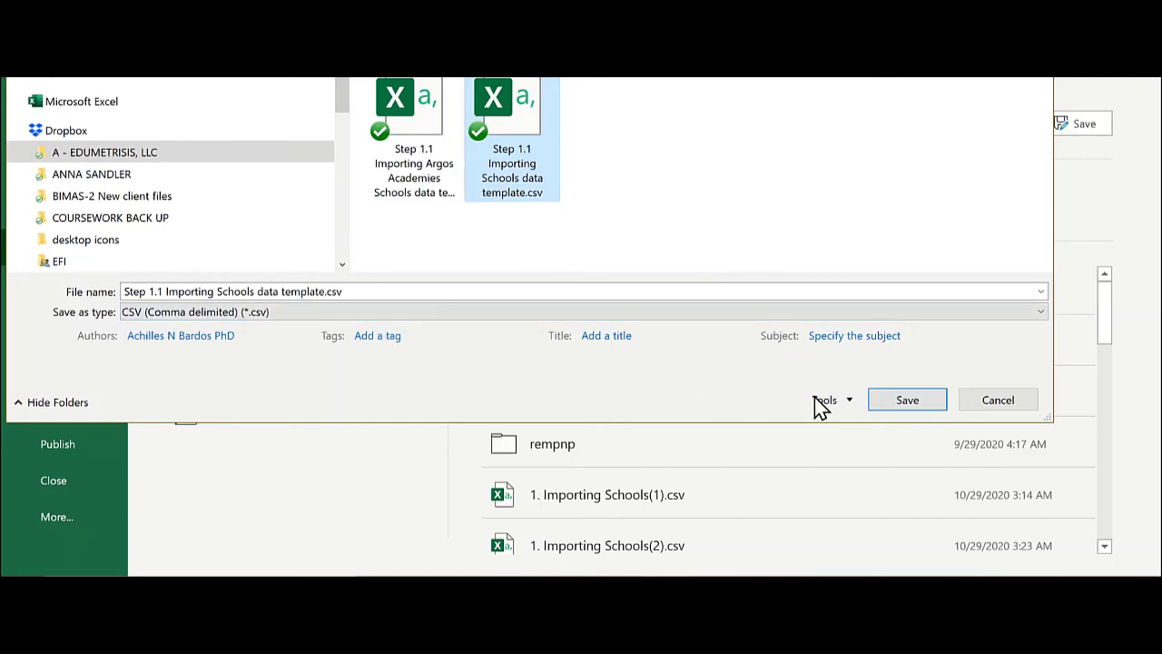
click(911, 401)
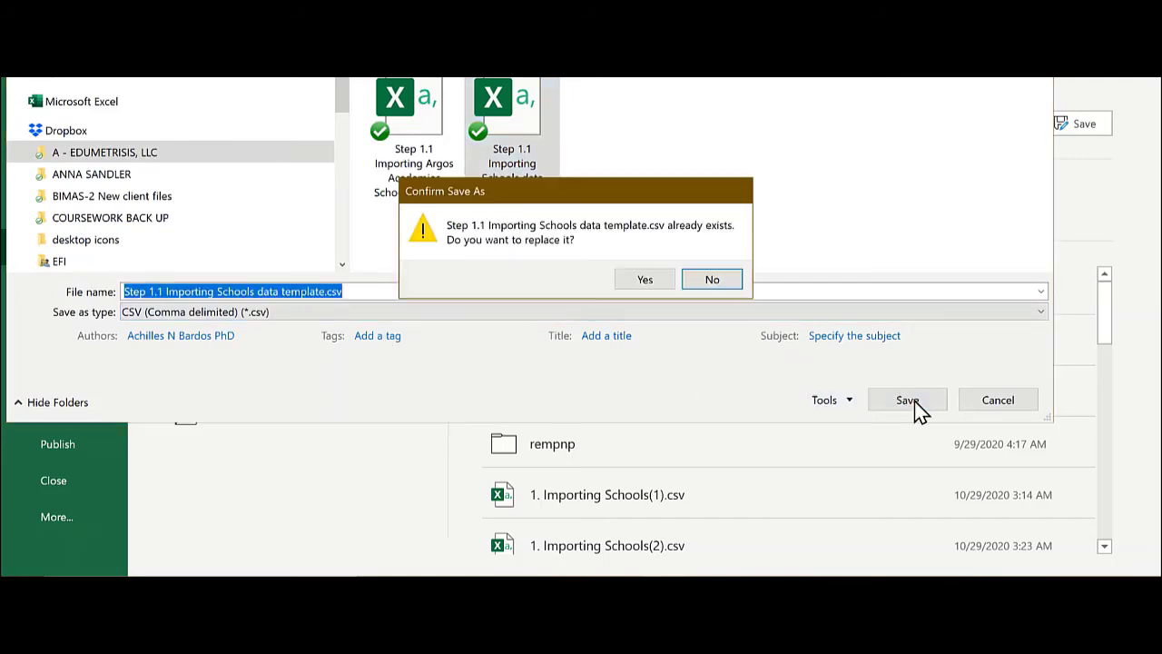
click(647, 283)
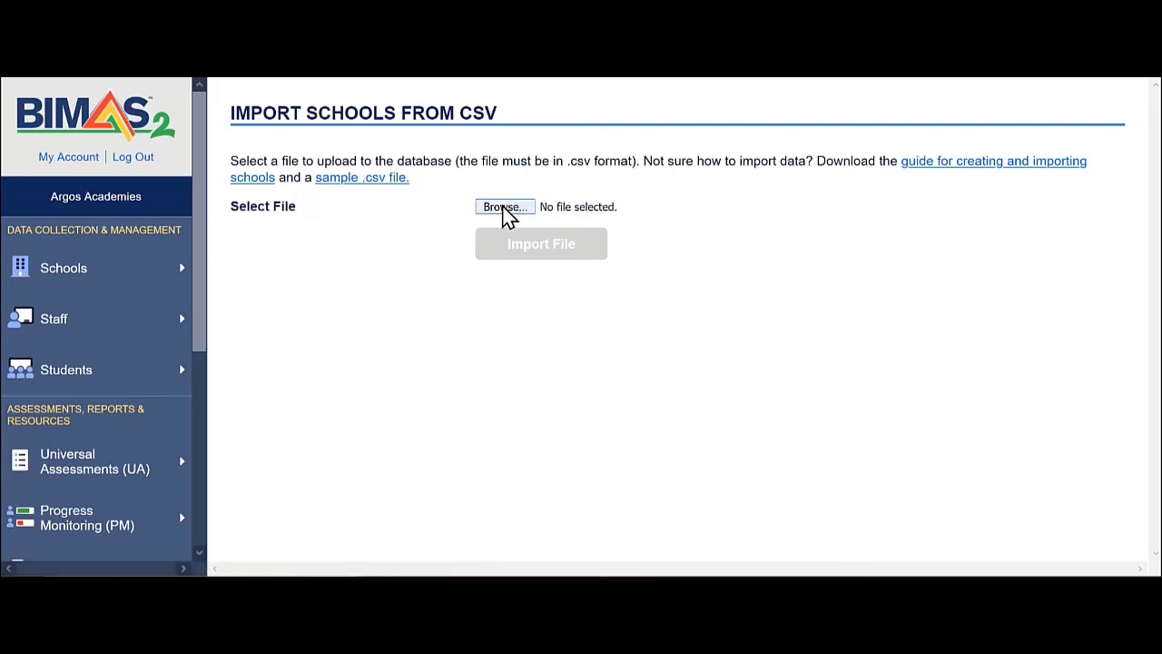
Step: In BIMAS-2, select Step 1.1 Importing Schools data template.csv from the Dropbox training materials and import its schools
click(506, 207)
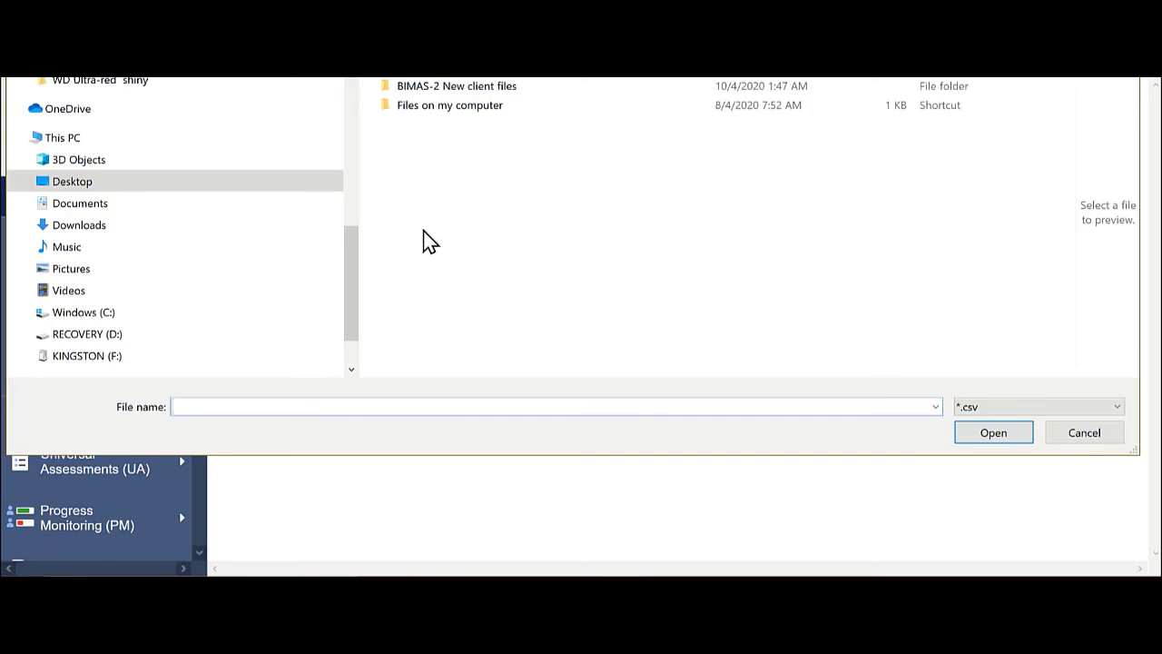
drag(360, 301, 371, 130)
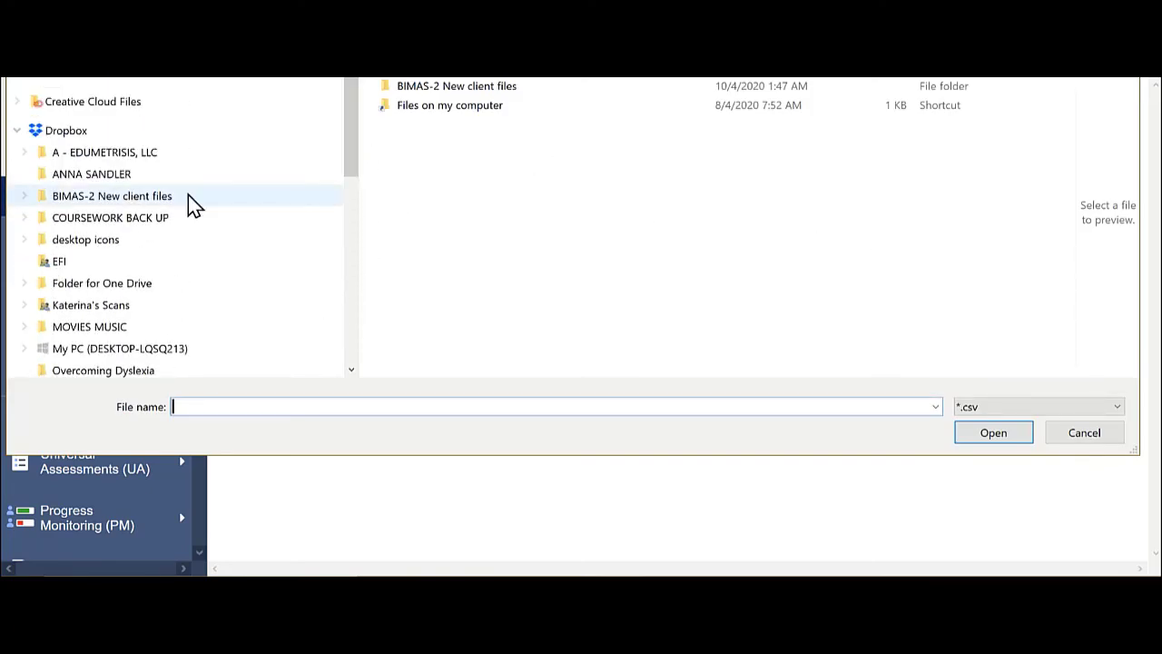
click(133, 152)
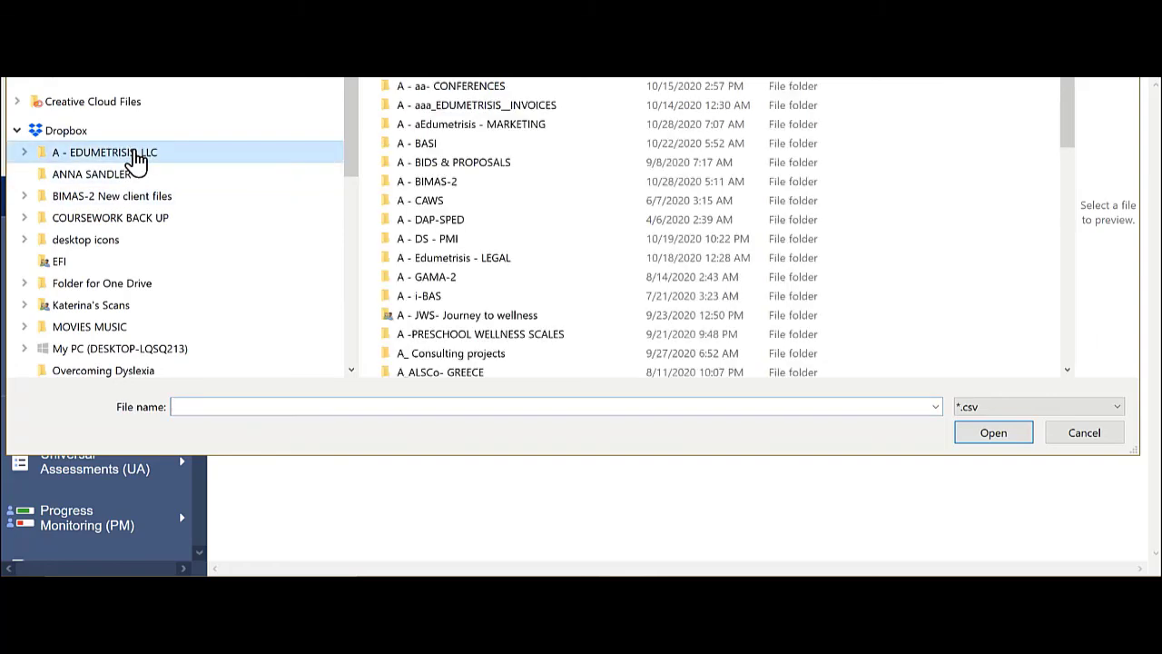
click(532, 160)
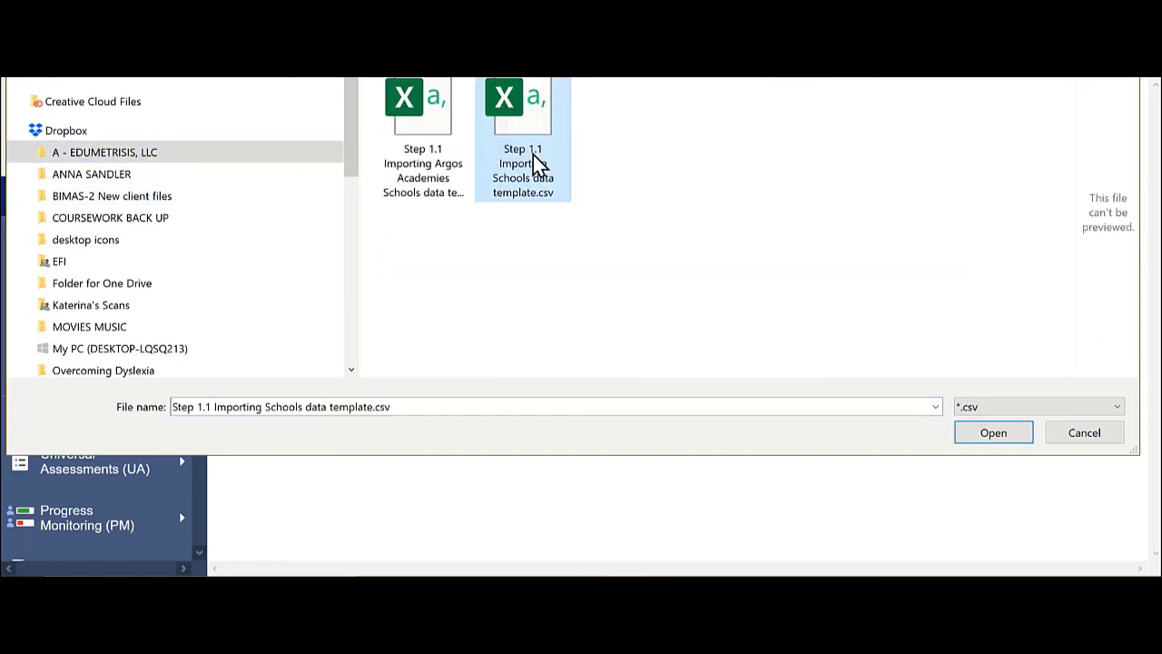
click(996, 434)
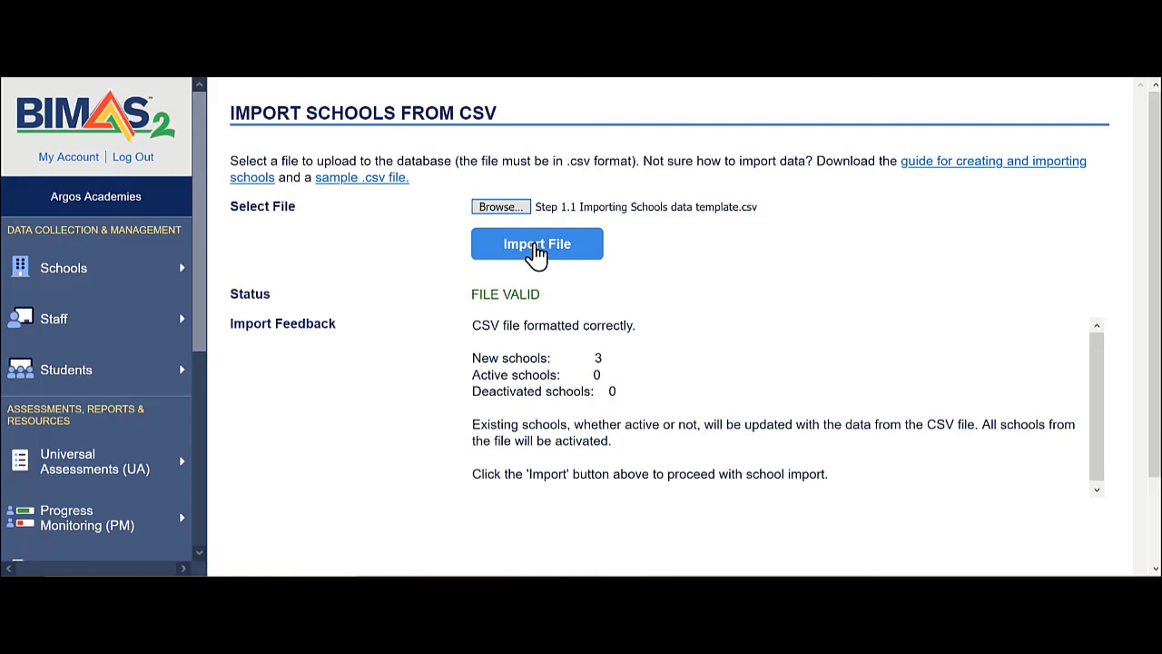
click(537, 245)
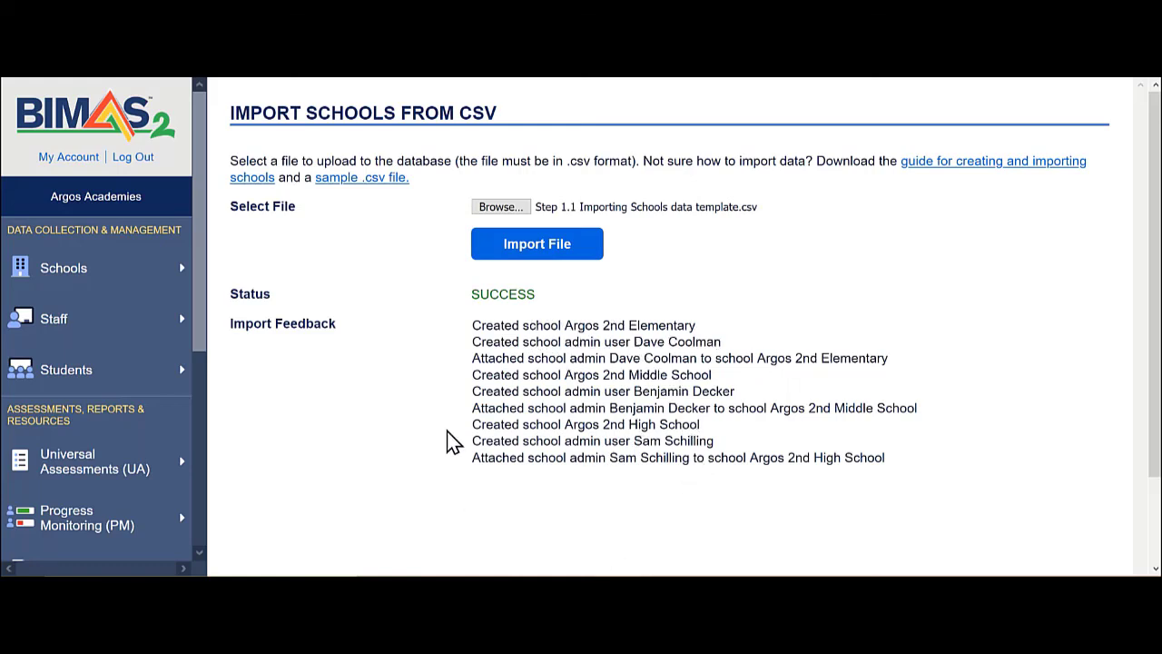
Step: Review the import feedback, view the list of all schools and open the details of Argos 2nd Elementary
scroll(445, 445, down, 2)
scroll(445, 446, up, 2)
click(64, 273)
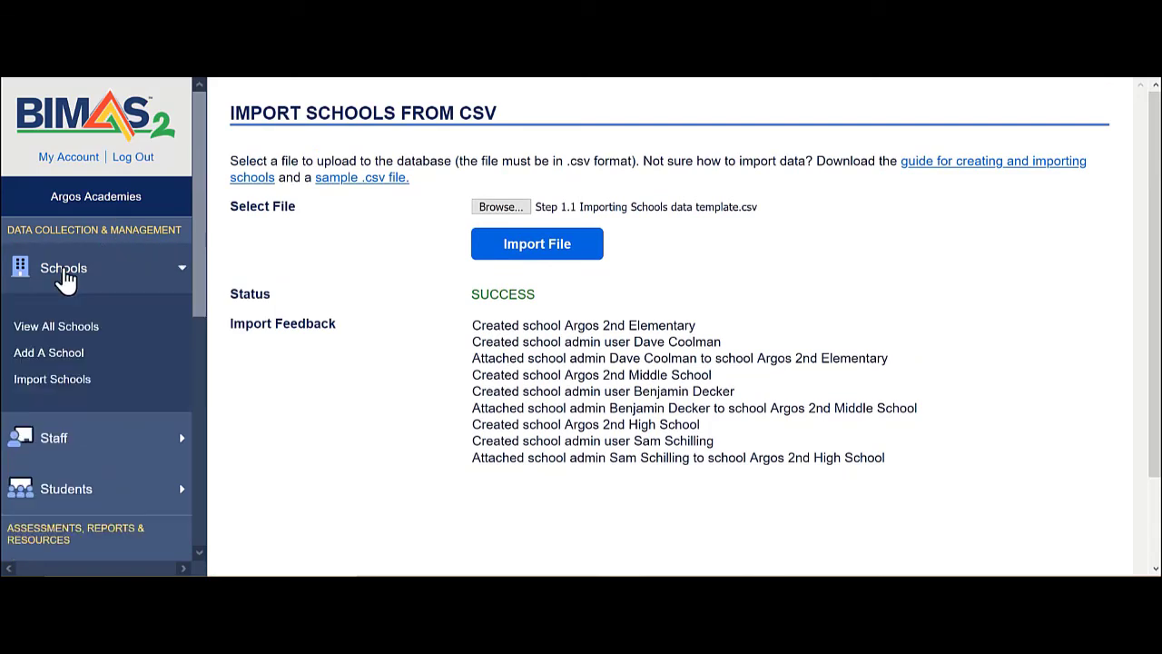
click(50, 329)
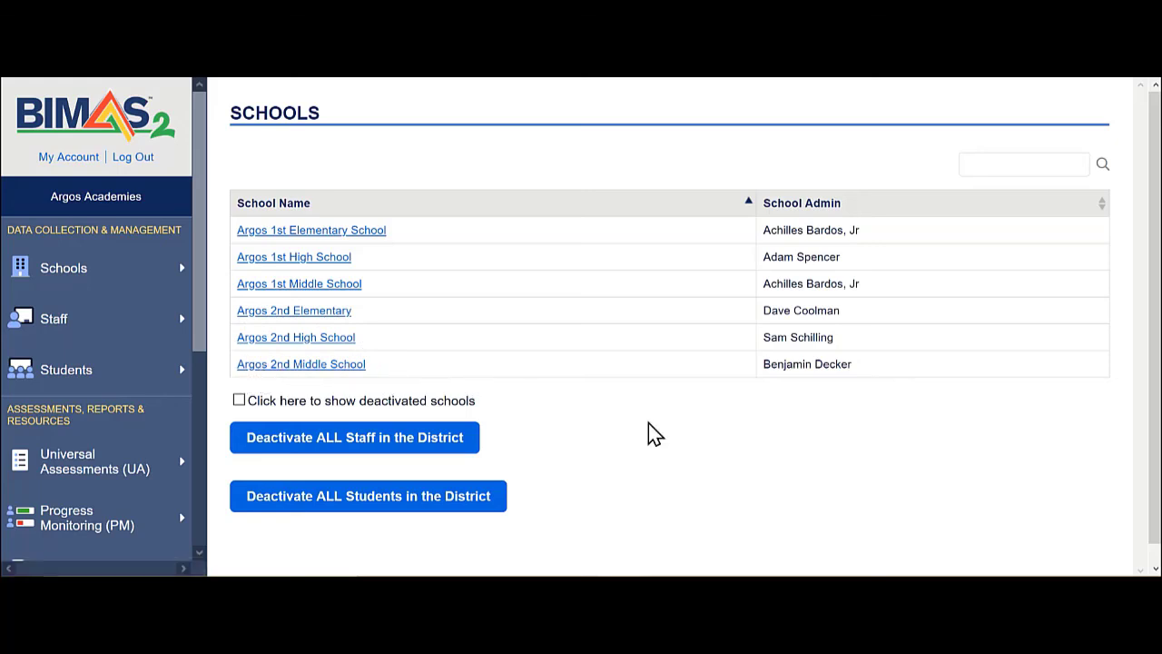
click(329, 313)
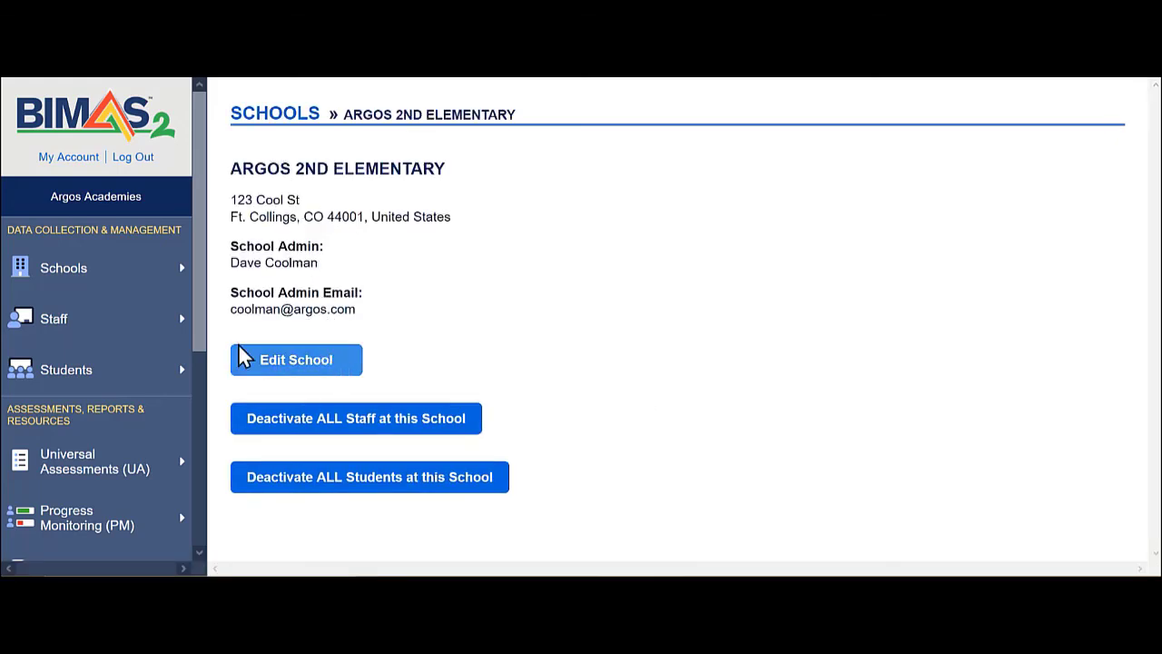
click(78, 274)
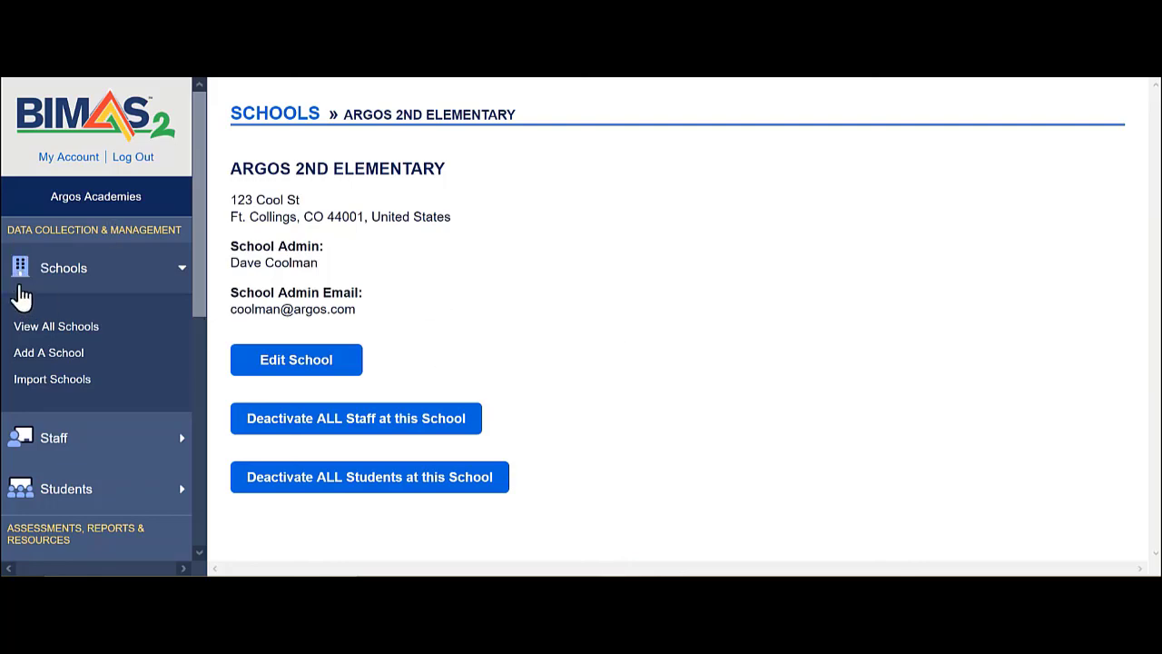
click(62, 272)
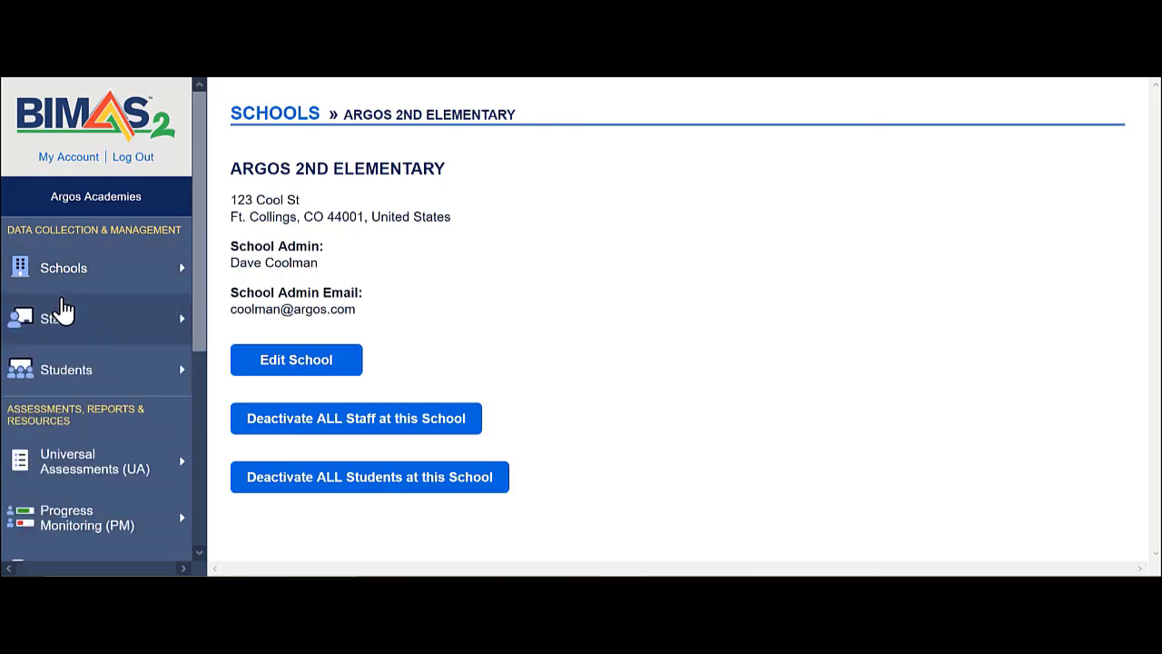